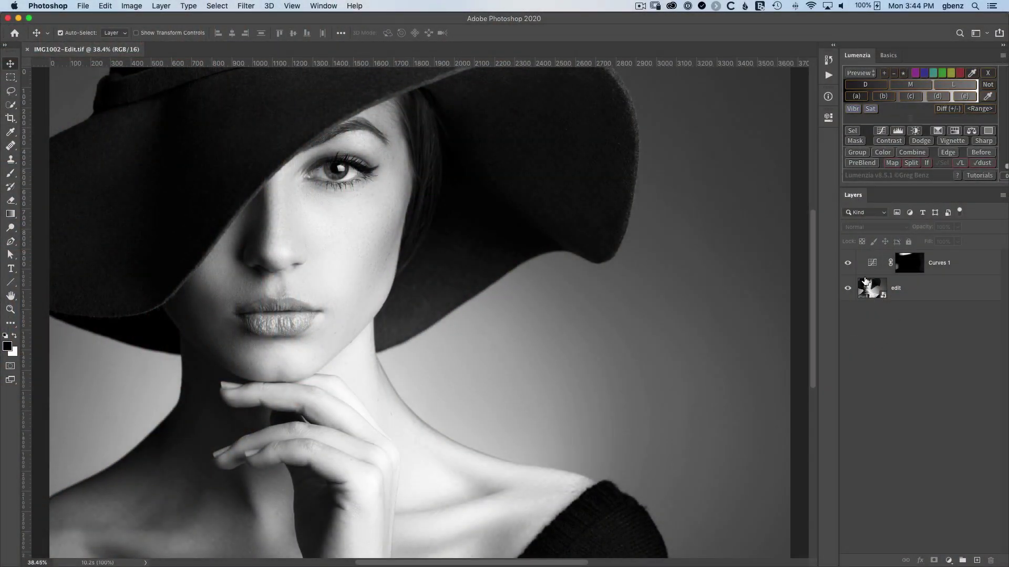
Run Web Sharpen on the portrait at 1080 by 720, Ultimate quality and 150% sharpening, with the grain amount set to 15%
{"action": "left_click", "coordinate": [246, 6]}
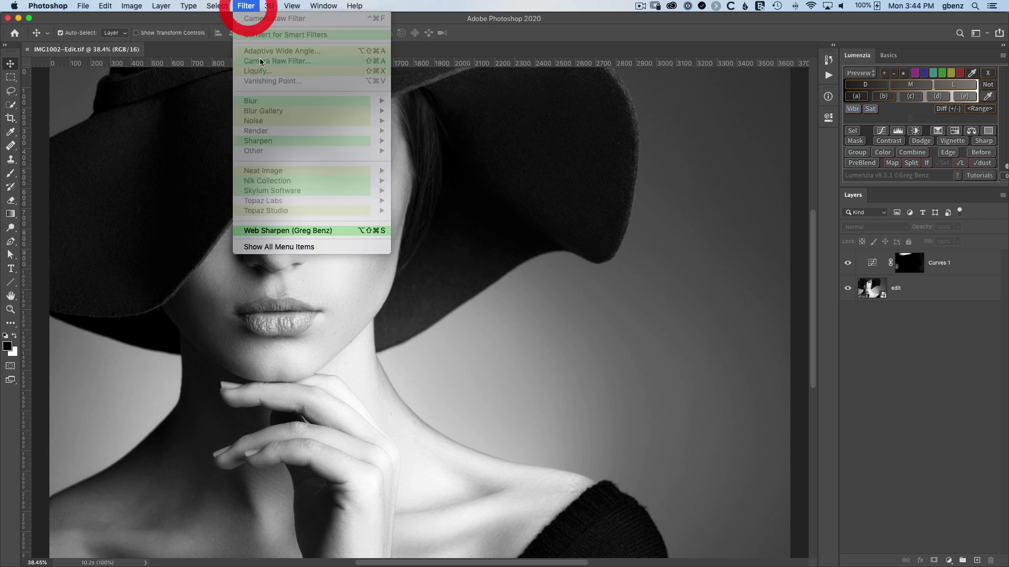
{"action": "left_click", "coordinate": [286, 231]}
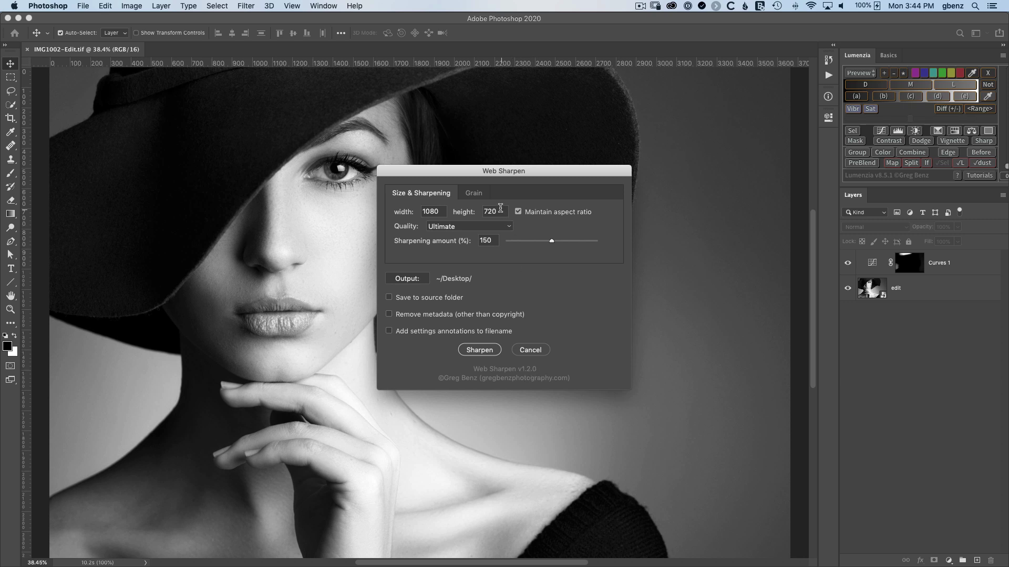
{"action": "left_click_drag", "start_coordinate": [466, 174], "coordinate": [629, 265]}
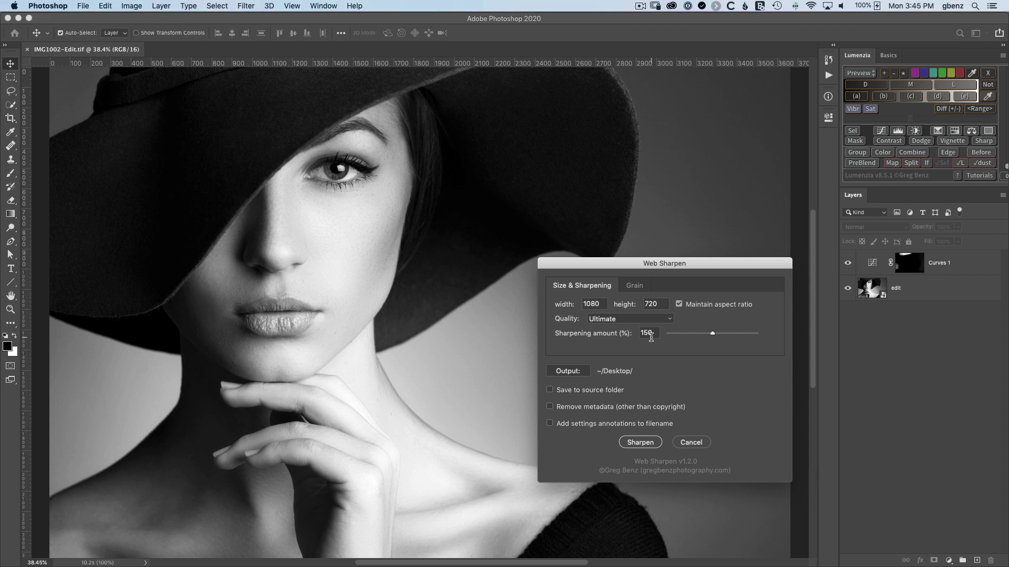
{"action": "left_click", "coordinate": [633, 286]}
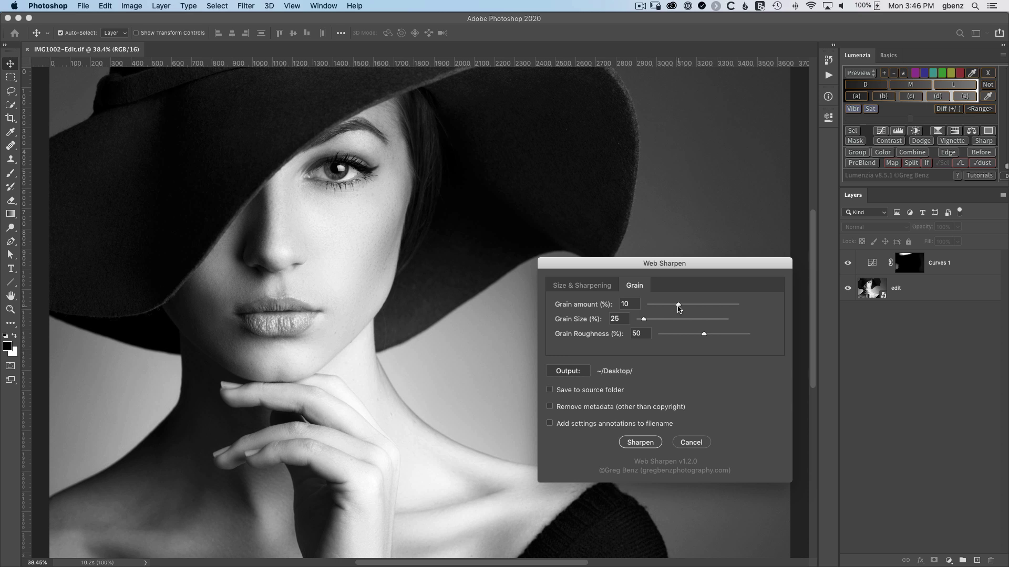
{"action": "left_click_drag", "start_coordinate": [678, 305], "coordinate": [637, 308]}
{"action": "mouse_move", "coordinate": [612, 308]}
{"action": "left_click_drag", "start_coordinate": [649, 306], "coordinate": [694, 311]}
{"action": "left_click", "coordinate": [633, 442]}
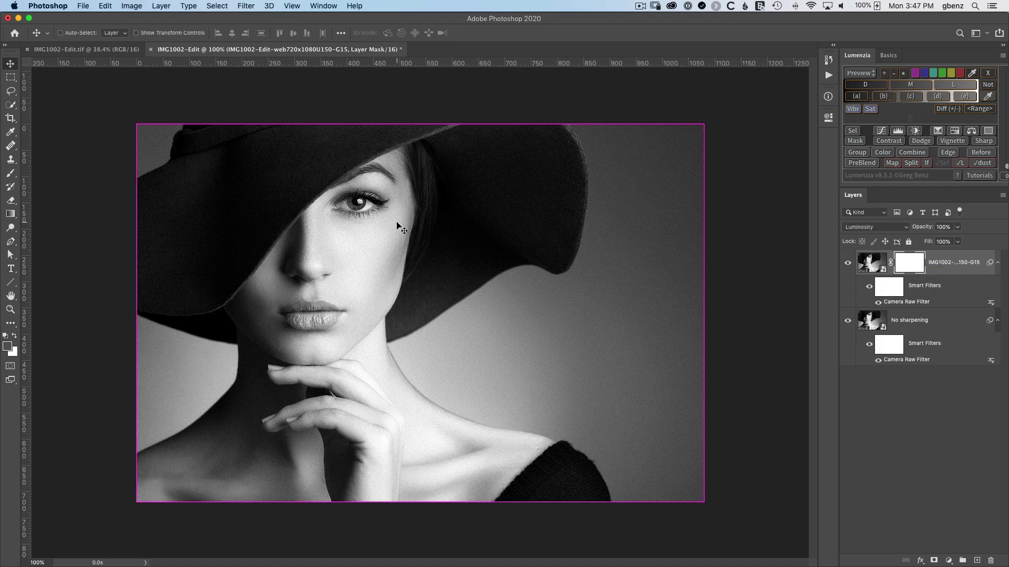
Examine the eye area at 300% with the sharpened layer shown and hidden to compare it with the unsharpened version
{"action": "key", "text": "super+equal"}
{"action": "key", "text": "super+equal"}
{"action": "left_click_drag", "start_coordinate": [371, 209], "coordinate": [630, 428]}
{"action": "left_click", "coordinate": [847, 266]}
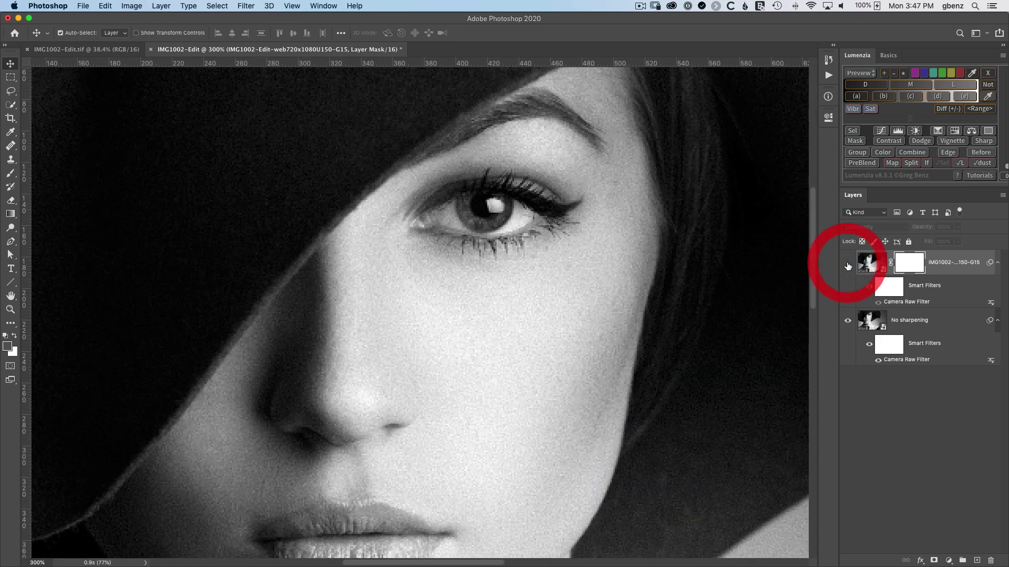
{"action": "left_click", "coordinate": [847, 266]}
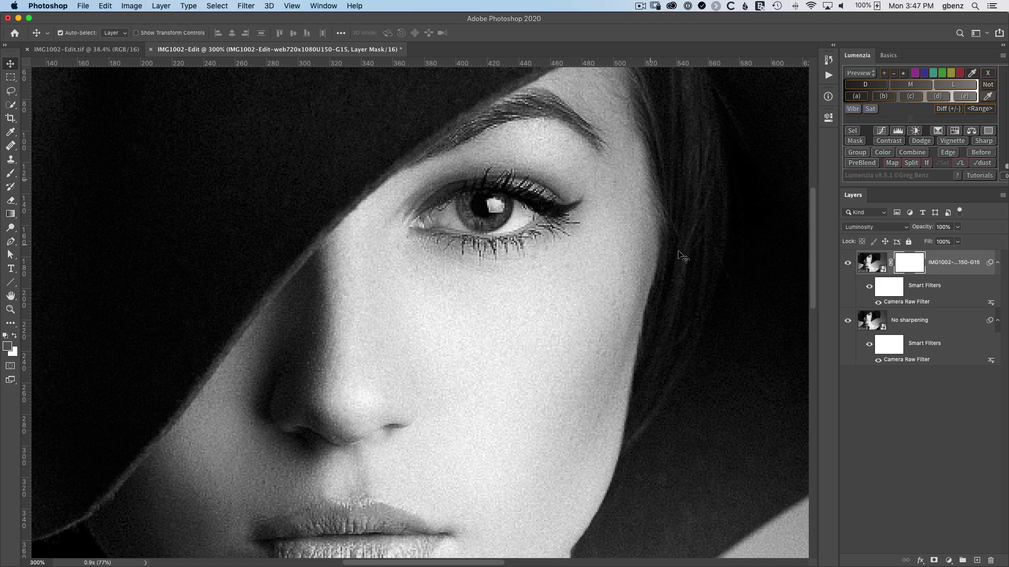
{"action": "left_click", "coordinate": [847, 264]}
{"action": "left_click", "coordinate": [847, 263]}
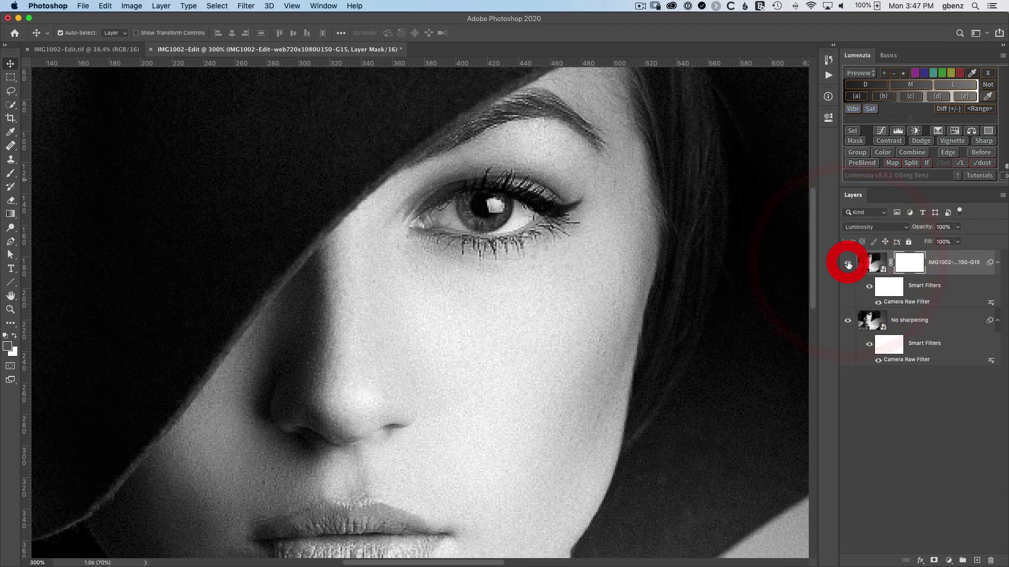
{"action": "left_click", "coordinate": [847, 263]}
{"action": "left_click", "coordinate": [847, 263]}
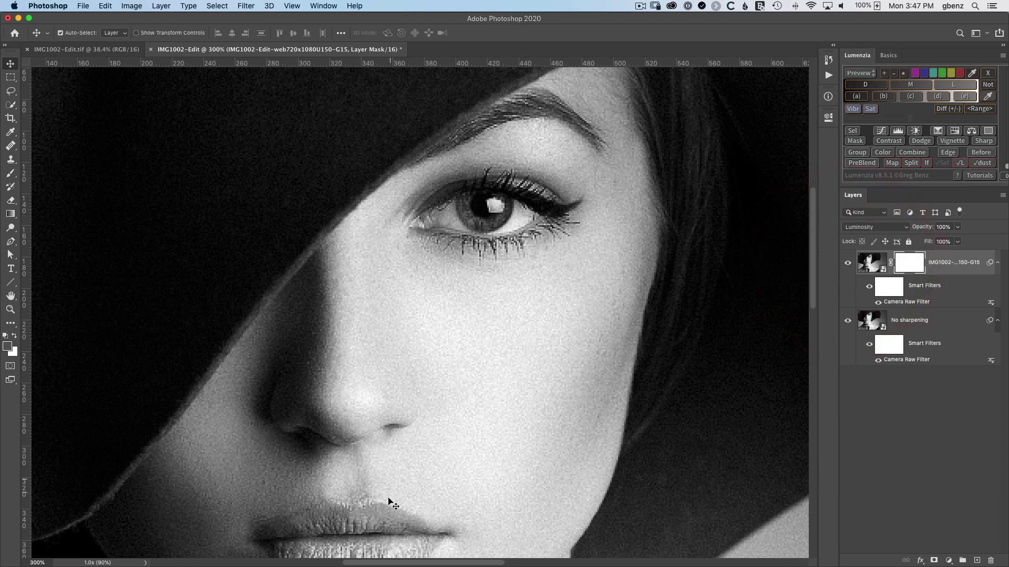
Paint on the sharpened layer's mask over the eyebrow, eye and lips with a 10 px brush at 8% flow
{"action": "key", "text": "b"}
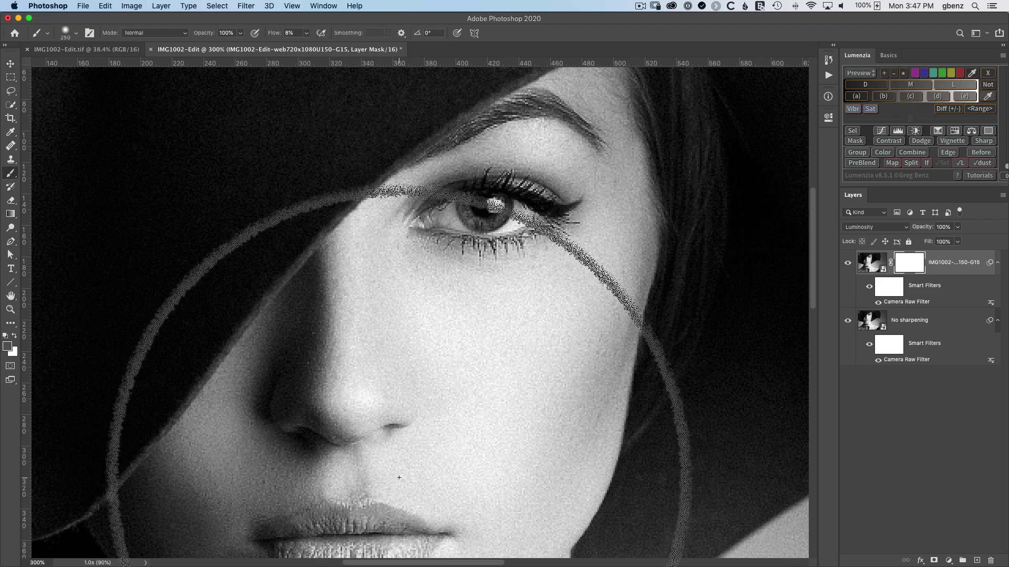
{"action": "key", "text": "bracketleft"}
{"action": "key", "text": "bracketleft"}
{"action": "key", "text": "bracketleft"}
{"action": "key", "text": "bracketleft"}
{"action": "key", "text": "bracketleft"}
{"action": "key", "text": "bracketleft"}
{"action": "key", "text": "bracketleft"}
{"action": "key", "text": "bracketleft"}
{"action": "key", "text": "bracketleft"}
{"action": "key", "text": "bracketleft"}
{"action": "key", "text": "bracketleft"}
{"action": "key", "text": "bracketleft"}
{"action": "key", "text": "bracketleft"}
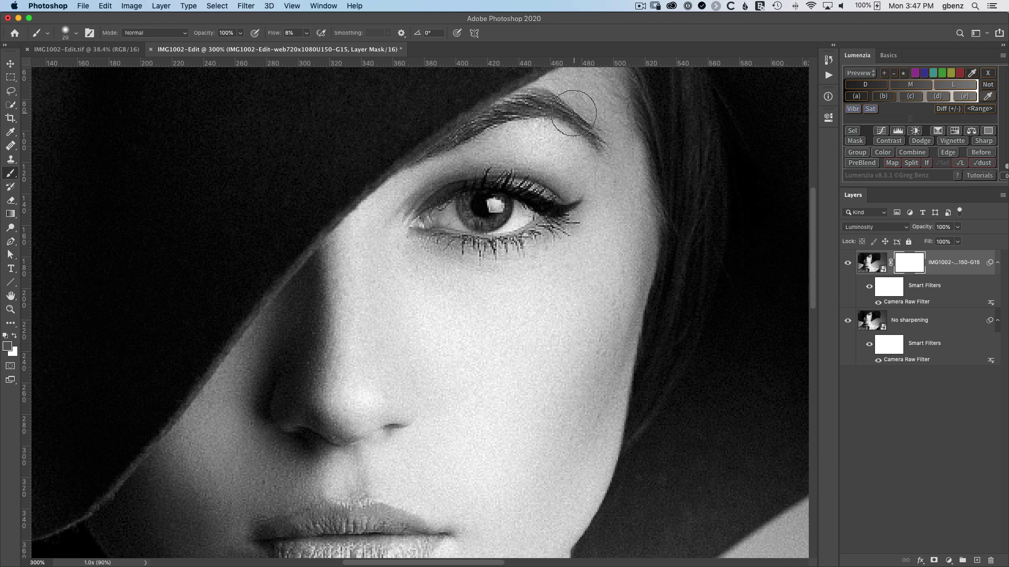
{"action": "key", "text": "bracketleft"}
{"action": "left_click", "coordinate": [500, 105]}
{"action": "scroll", "coordinate": [508, 338], "scroll_direction": "down", "scroll_amount": 5}
{"action": "left_click", "coordinate": [583, 221]}
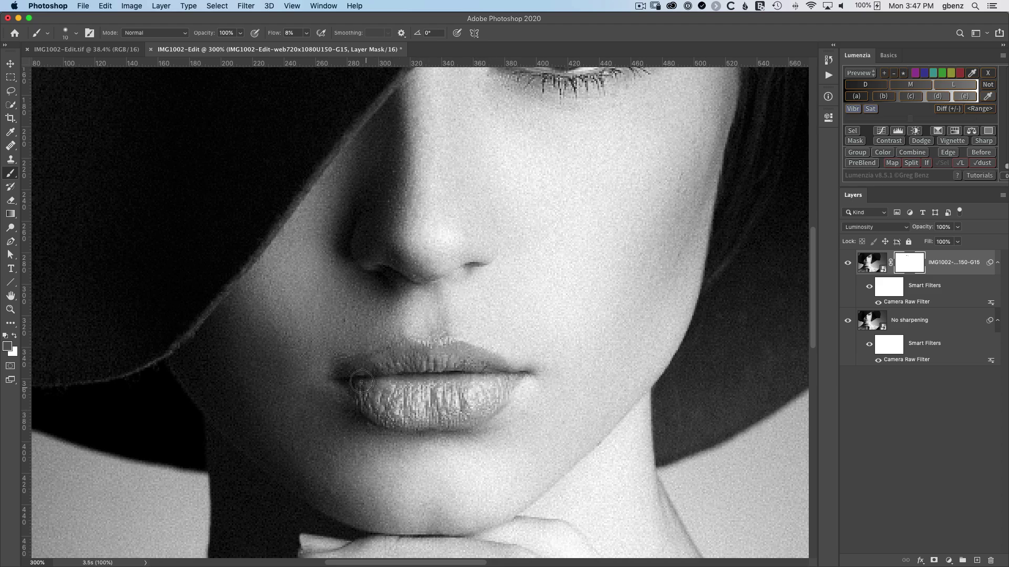
{"action": "left_click", "coordinate": [492, 410]}
{"action": "left_click_drag", "start_coordinate": [635, 213], "coordinate": [586, 354]}
{"action": "left_click", "coordinate": [587, 354], "text": "alt"}
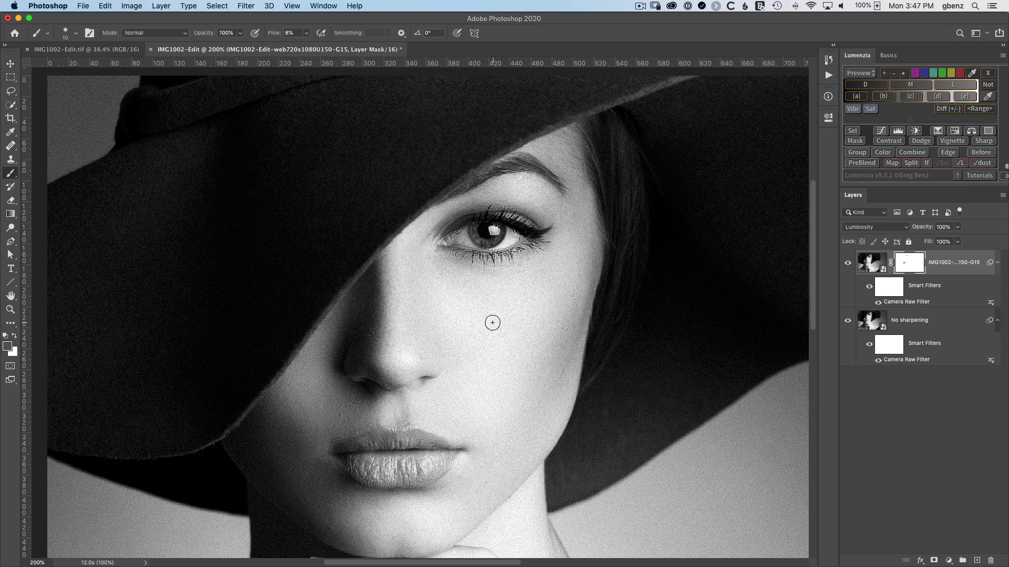
Edit the sharpened layer's Camera Raw filter, raising Grain to 25 and grain Size to 100
{"action": "double_click", "coordinate": [906, 302]}
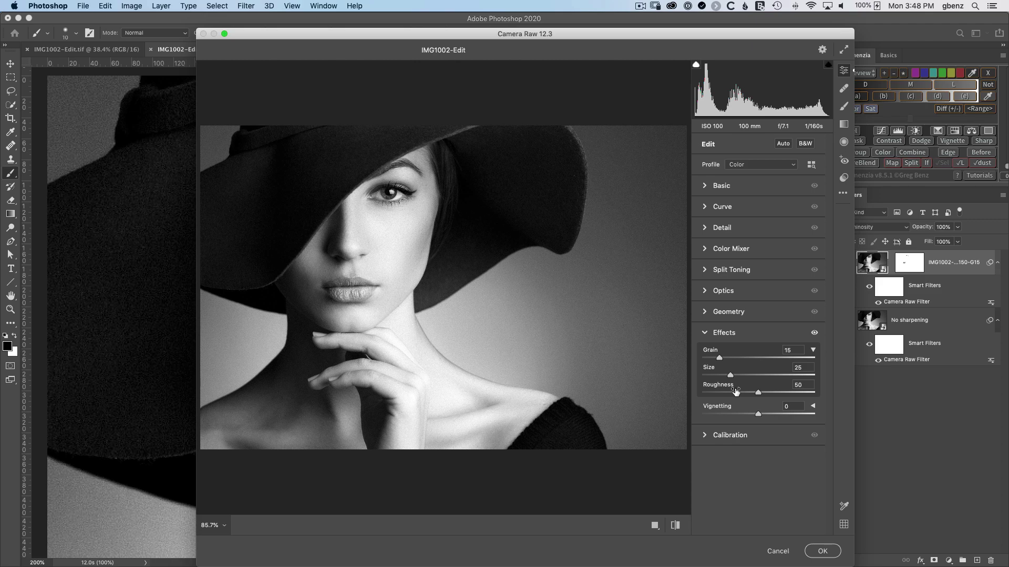
{"action": "left_click", "coordinate": [377, 243]}
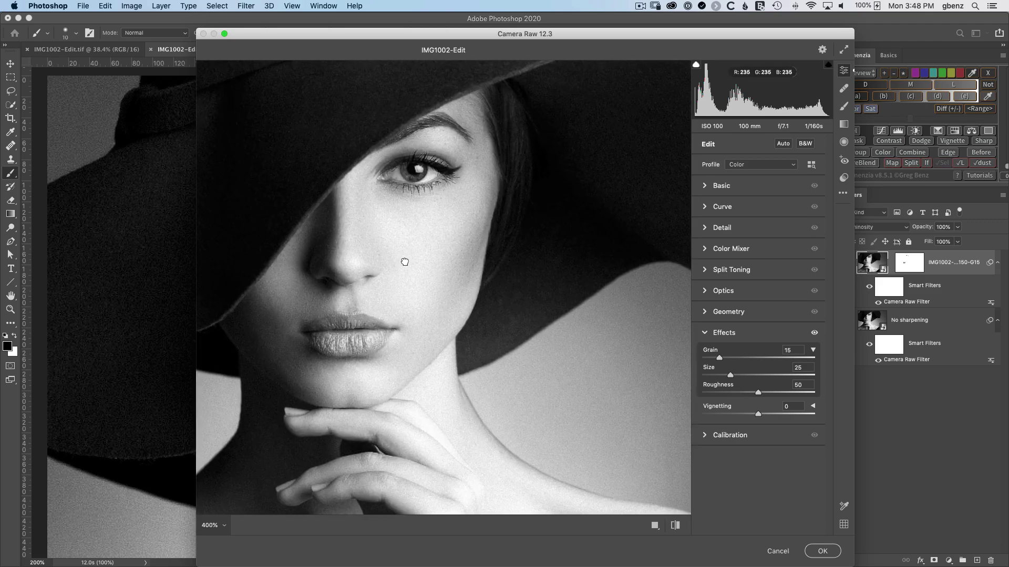
{"action": "left_click", "coordinate": [404, 262]}
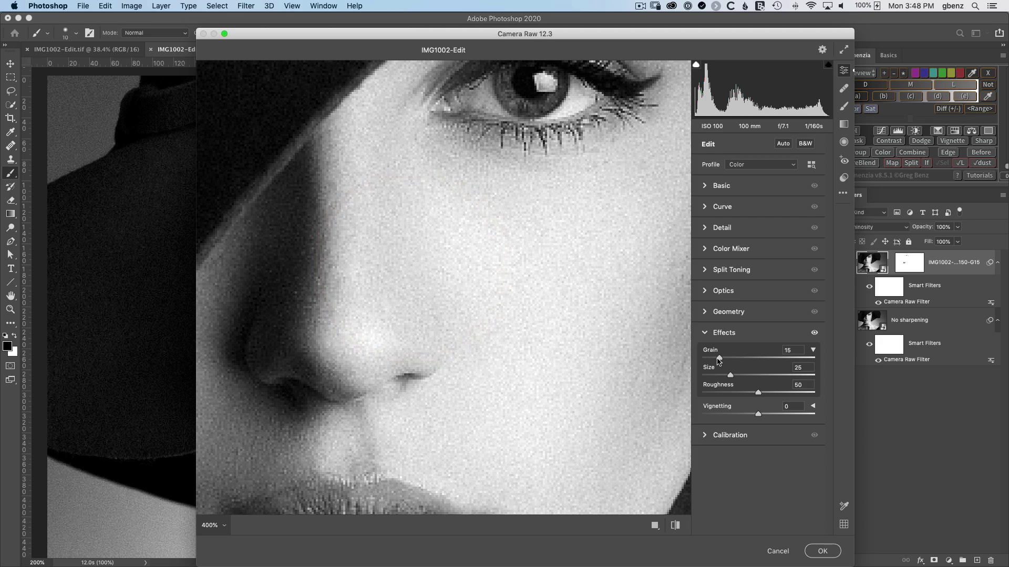
{"action": "left_click_drag", "start_coordinate": [720, 359], "coordinate": [730, 360]}
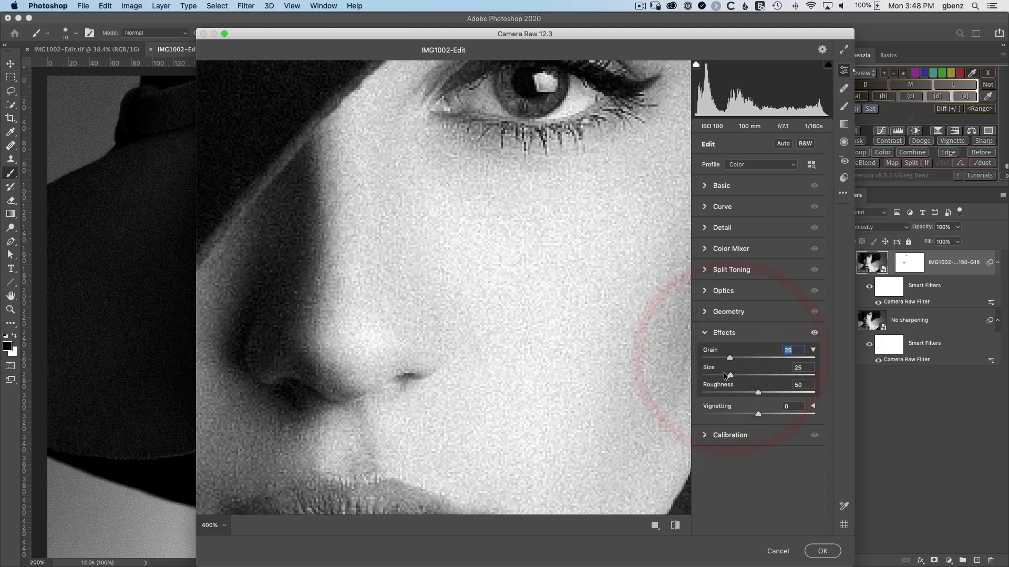
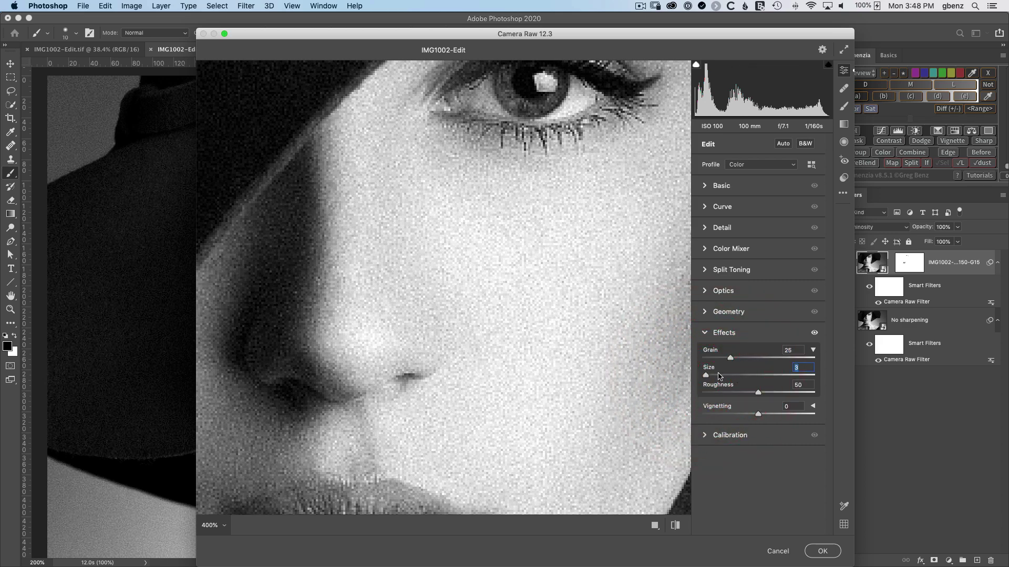
{"action": "left_click_drag", "start_coordinate": [707, 375], "coordinate": [835, 382]}
{"action": "key", "text": "super+minus"}
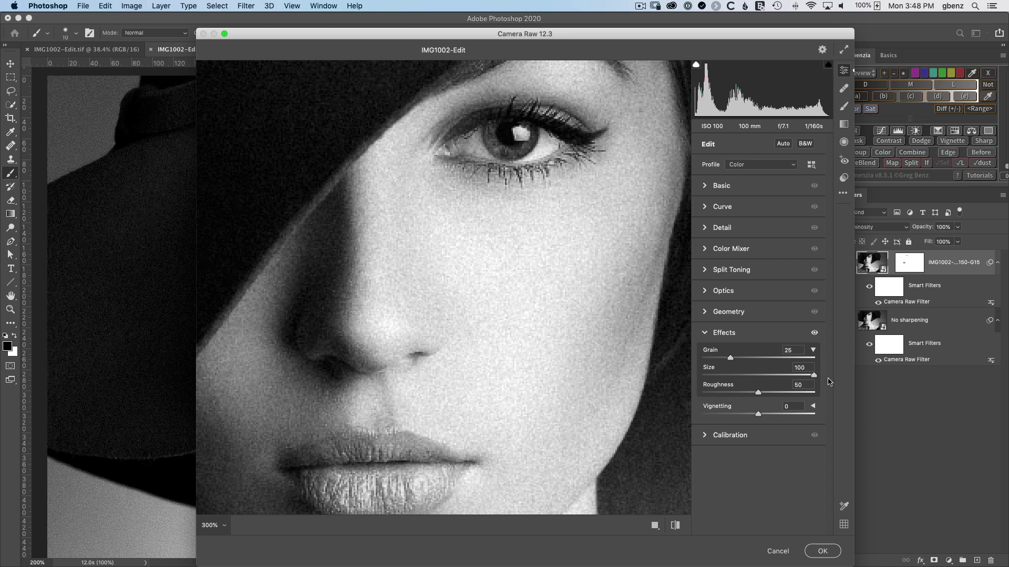
{"action": "mouse_move", "coordinate": [813, 376]}
{"action": "left_mouse_down"}
{"action": "mouse_move", "coordinate": [689, 371]}
{"action": "mouse_move", "coordinate": [841, 380]}
{"action": "mouse_move", "coordinate": [699, 382]}
{"action": "mouse_move", "coordinate": [824, 383]}
{"action": "left_mouse_up"}
Try the grain Roughness at its minimum and maximum, and return it to 50
{"action": "left_click_drag", "start_coordinate": [758, 394], "coordinate": [693, 395]}
{"action": "left_click_drag", "start_coordinate": [703, 395], "coordinate": [833, 399]}
{"action": "left_click_drag", "start_coordinate": [813, 393], "coordinate": [758, 398]}
Lower the Grain amount to 12 in the Camera Raw effects
{"action": "left_click_drag", "start_coordinate": [730, 359], "coordinate": [720, 360]}
{"action": "left_click", "coordinate": [719, 359]}
{"action": "left_click_drag", "start_coordinate": [719, 360], "coordinate": [712, 362]}
{"action": "left_click", "coordinate": [713, 360]}
{"action": "left_click_drag", "start_coordinate": [714, 360], "coordinate": [717, 361]}
Compare the portrait with the grain effects on and off at 300% and 100%, and apply the Camera Raw changes
{"action": "left_click", "coordinate": [814, 335]}
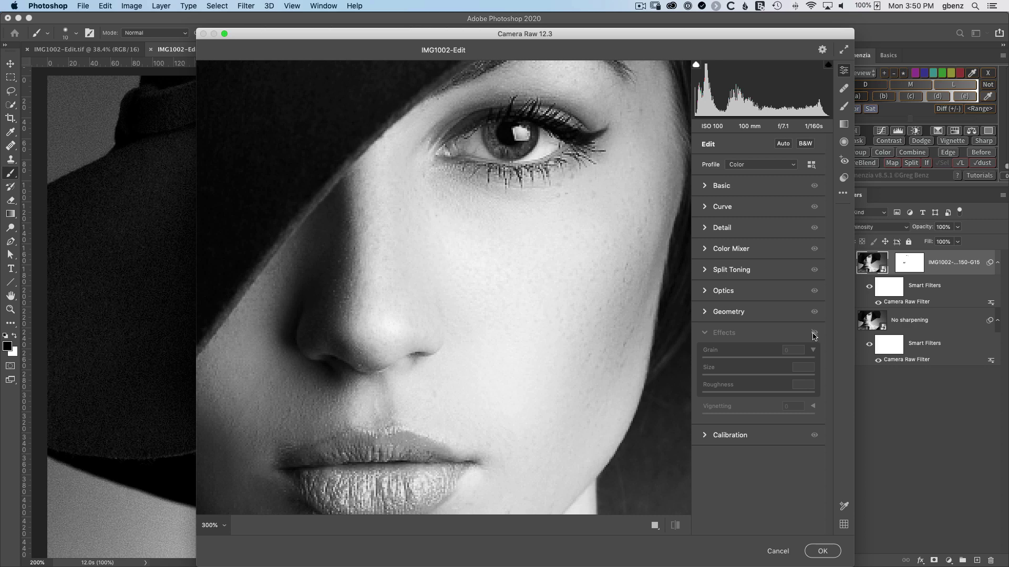
{"action": "left_click", "coordinate": [814, 335]}
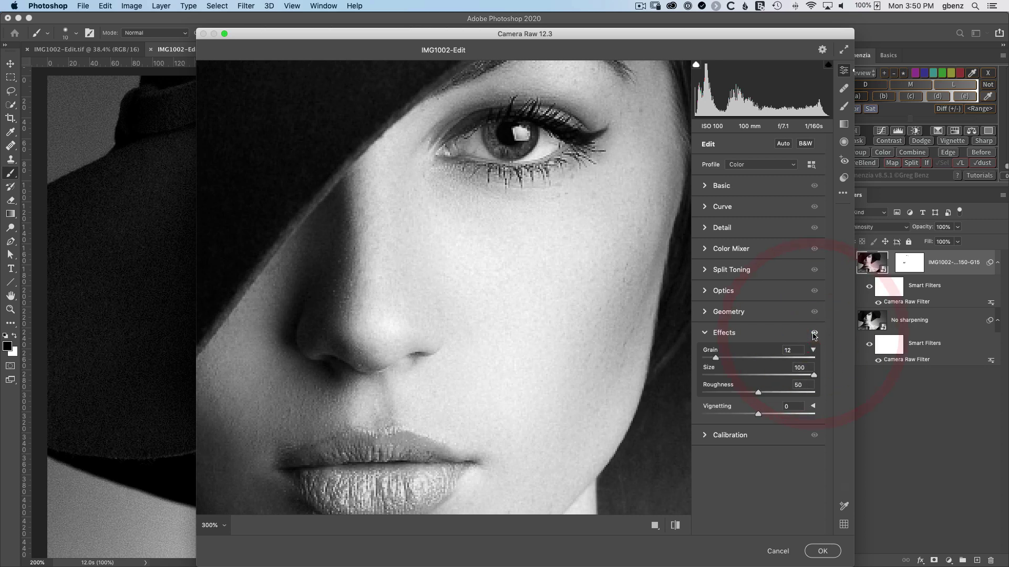
{"action": "left_click", "coordinate": [813, 335]}
{"action": "left_click", "coordinate": [813, 335]}
{"action": "left_click", "coordinate": [813, 335]}
{"action": "left_click", "coordinate": [813, 335]}
{"action": "key", "text": "super+minus"}
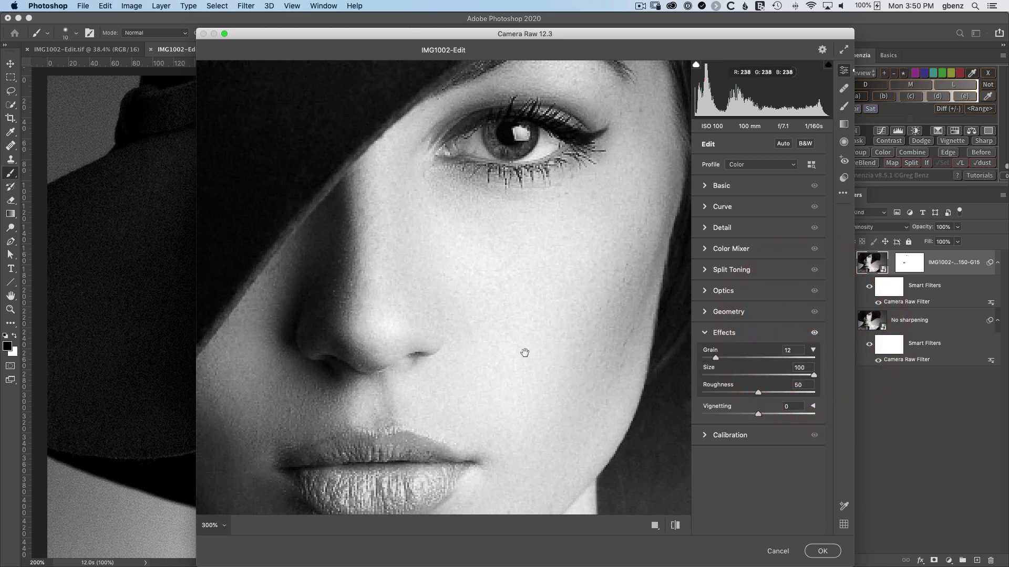
{"action": "key", "text": "super+minus"}
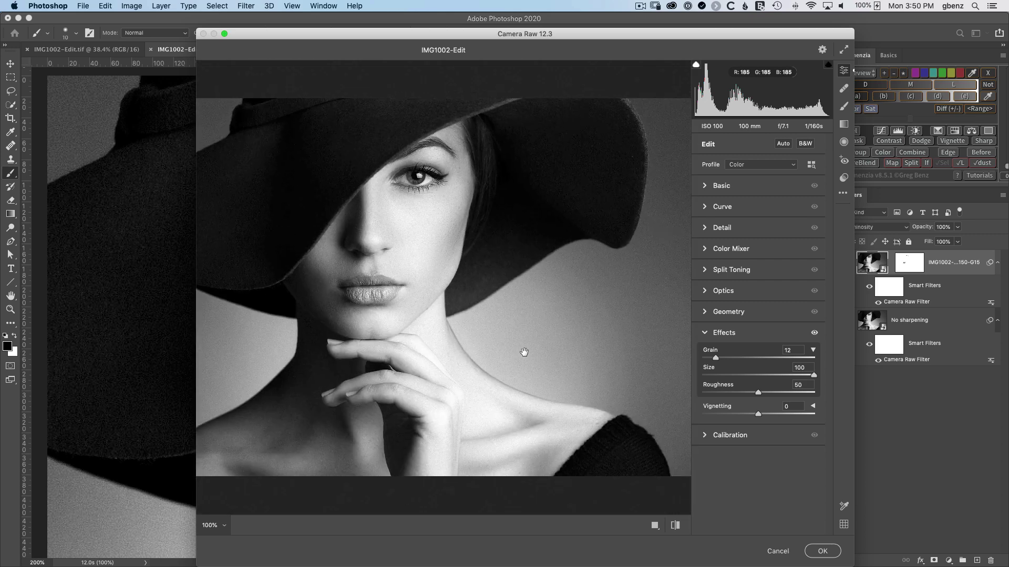
{"action": "left_click", "coordinate": [814, 335]}
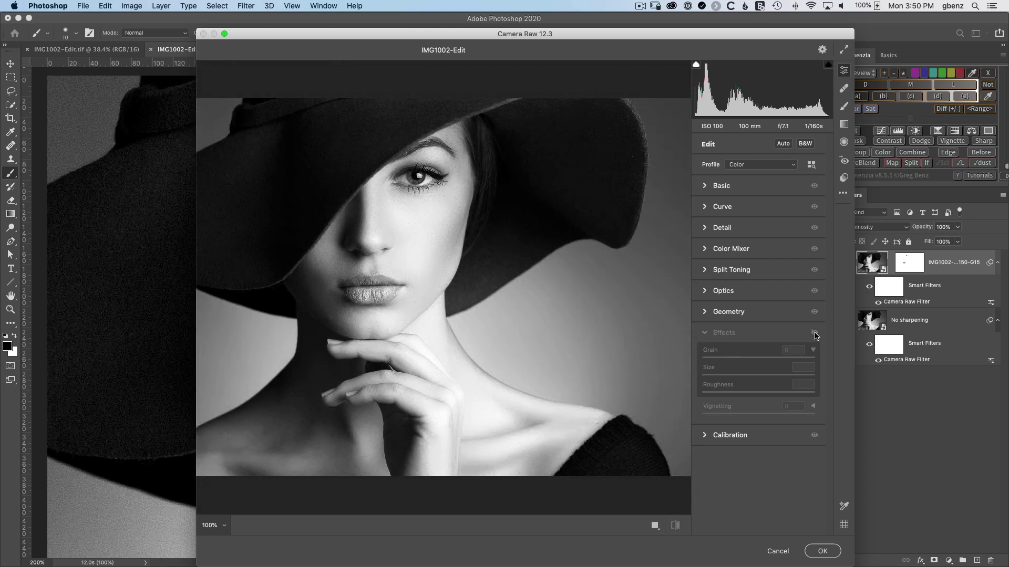
{"action": "left_click", "coordinate": [814, 335]}
{"action": "left_click", "coordinate": [814, 335]}
{"action": "left_click", "coordinate": [815, 335]}
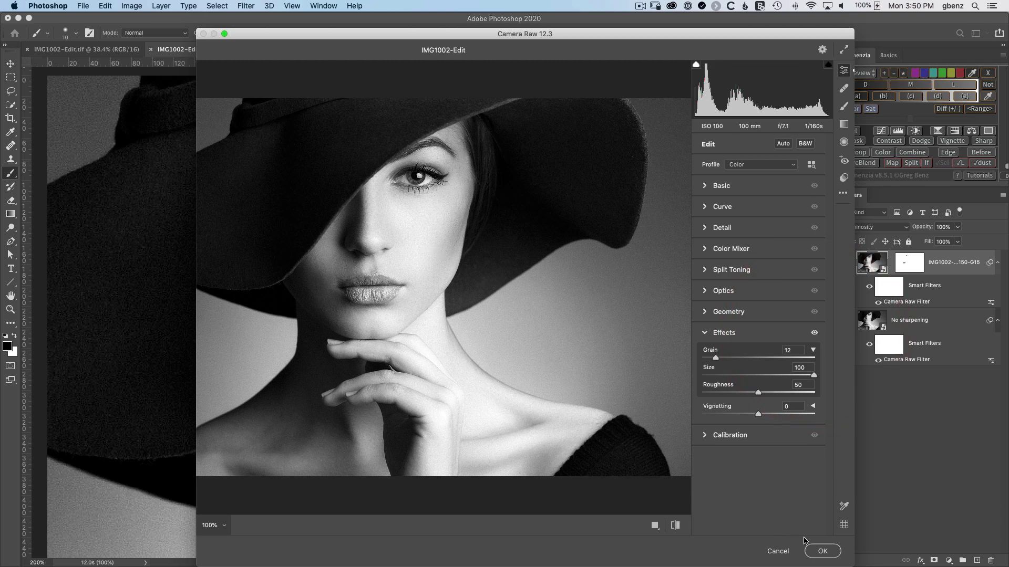
{"action": "left_click", "coordinate": [819, 551]}
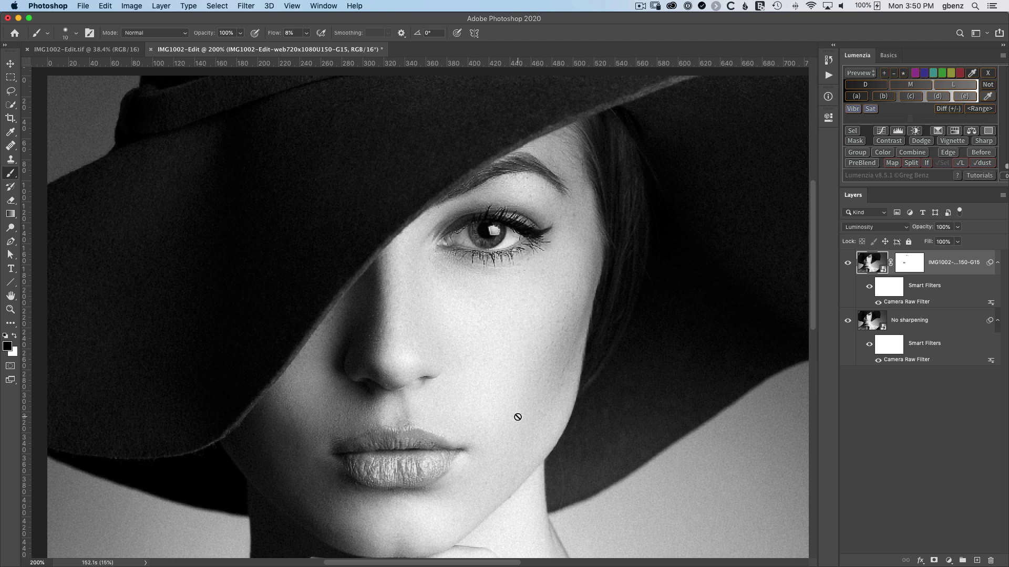
{"action": "left_click_drag", "start_coordinate": [660, 491], "coordinate": [436, 345]}
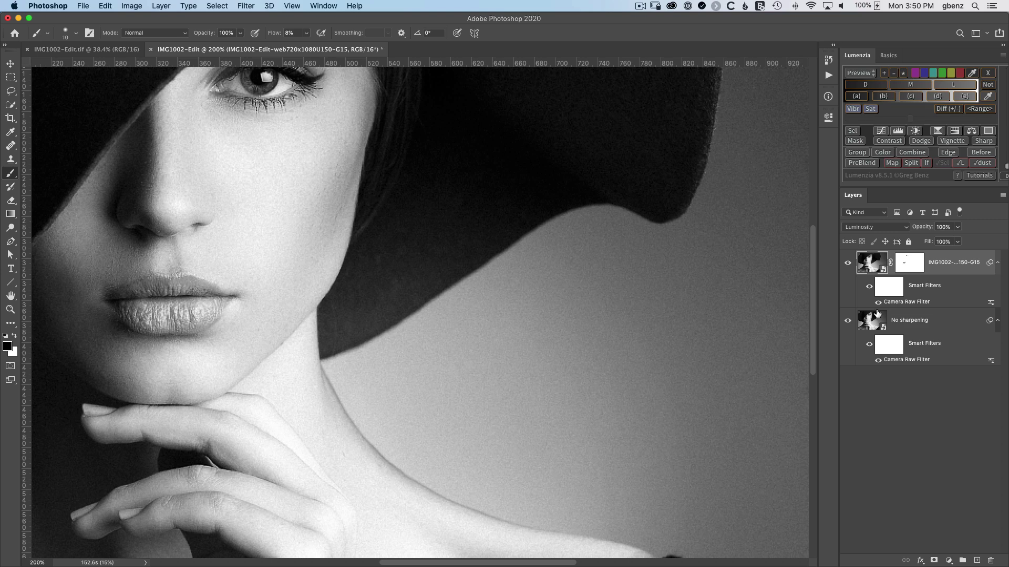
{"action": "left_click", "coordinate": [877, 304]}
{"action": "key", "text": "super+z"}
Target the smart filter mask of the sharpened layer and select the background on both sides of the woman with Quick Selection
{"action": "left_click", "coordinate": [892, 289]}
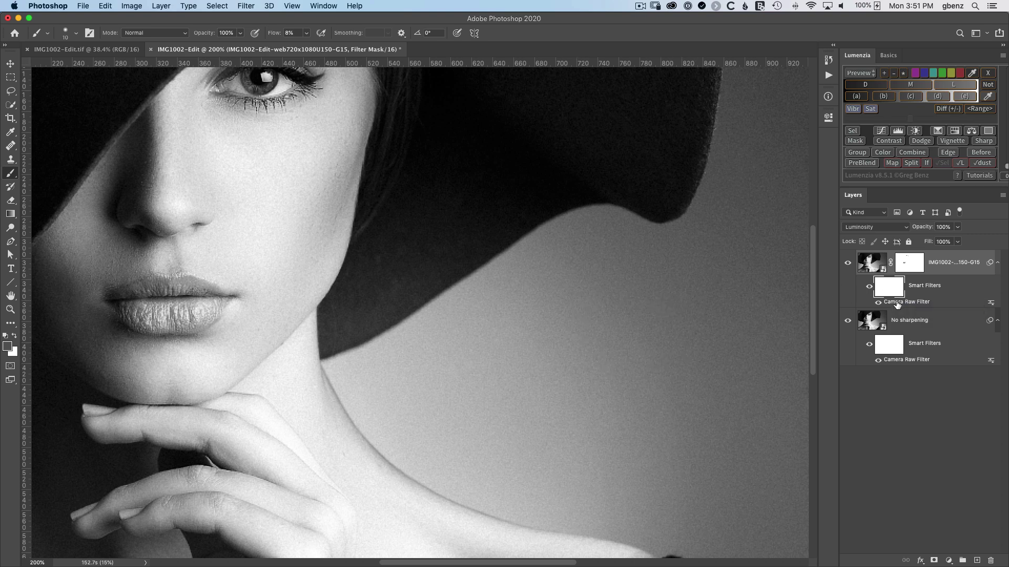
{"action": "scroll", "coordinate": [766, 322], "scroll_direction": "down", "scroll_amount": 3}
{"action": "scroll", "coordinate": [766, 323], "scroll_direction": "down", "scroll_amount": 2}
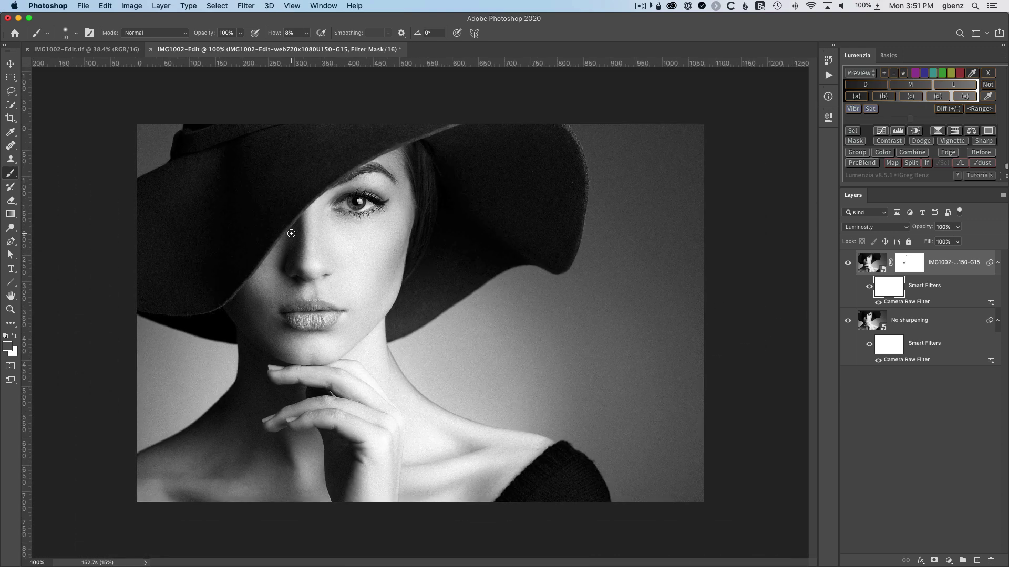
{"action": "left_click", "coordinate": [8, 106]}
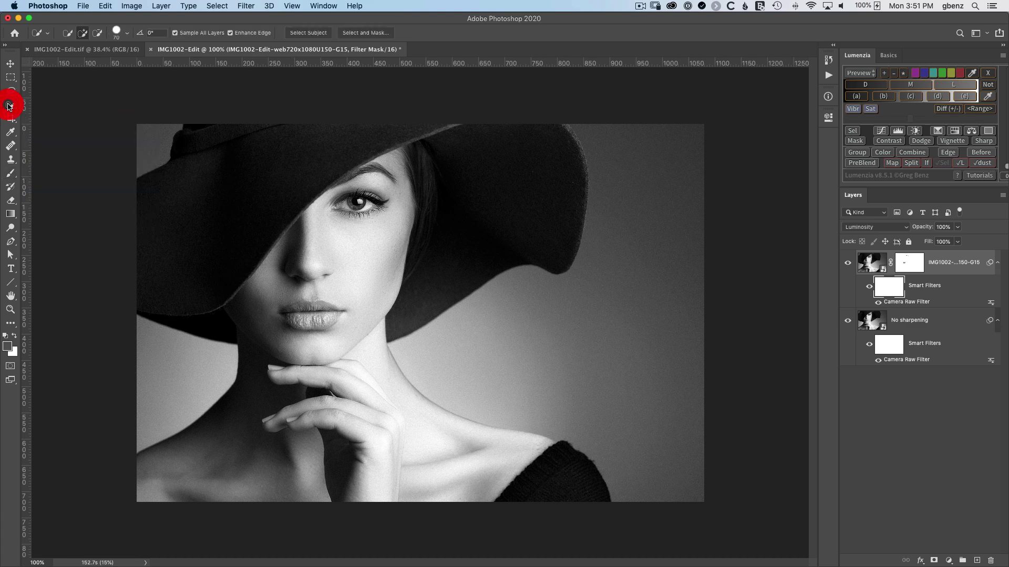
{"action": "left_click", "coordinate": [140, 144]}
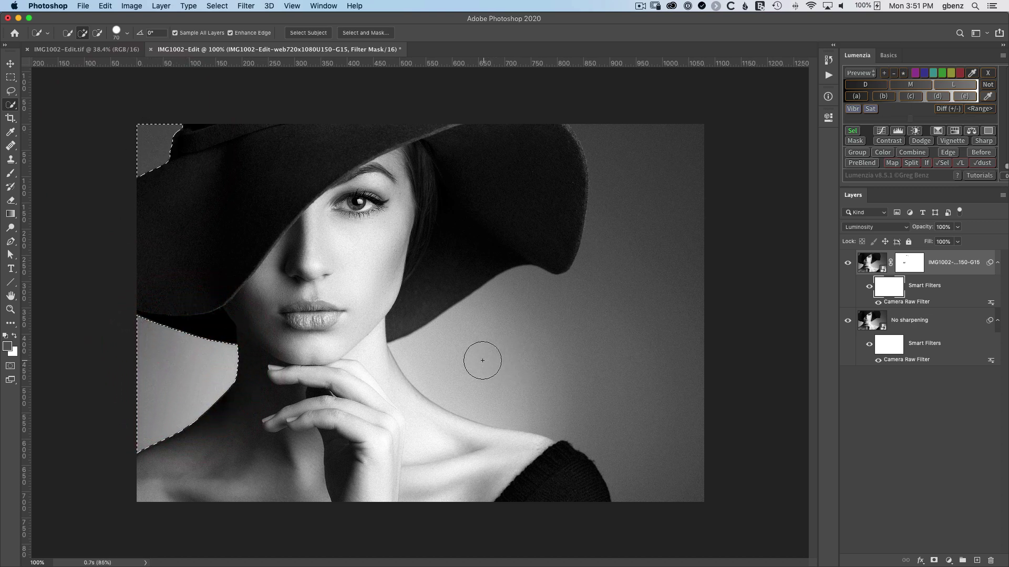
{"action": "left_click", "coordinate": [581, 349]}
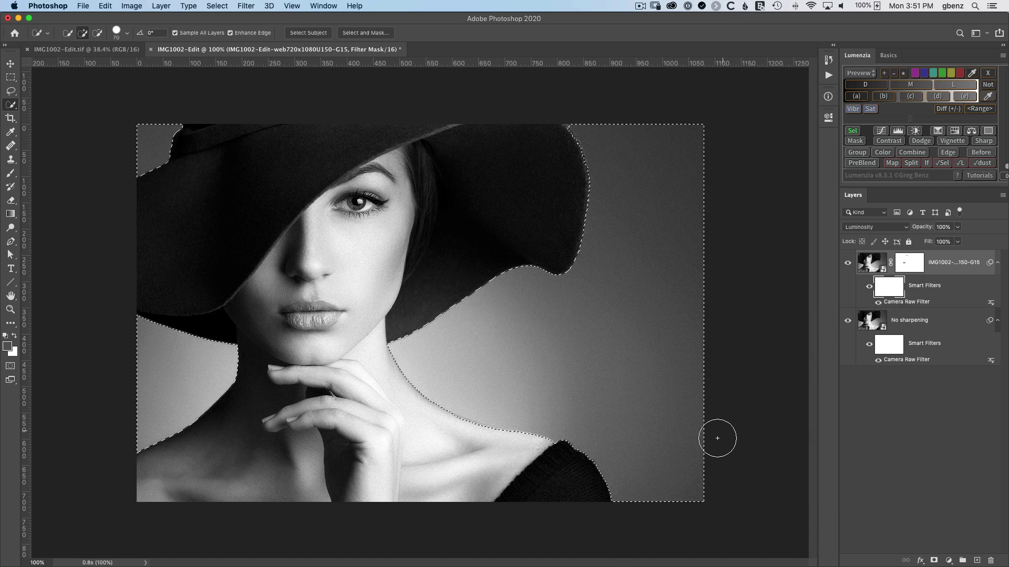
Prepare a 300 px brush with dark gray 585858 as the foreground color, trying pure black along the way
{"action": "key", "text": "b"}
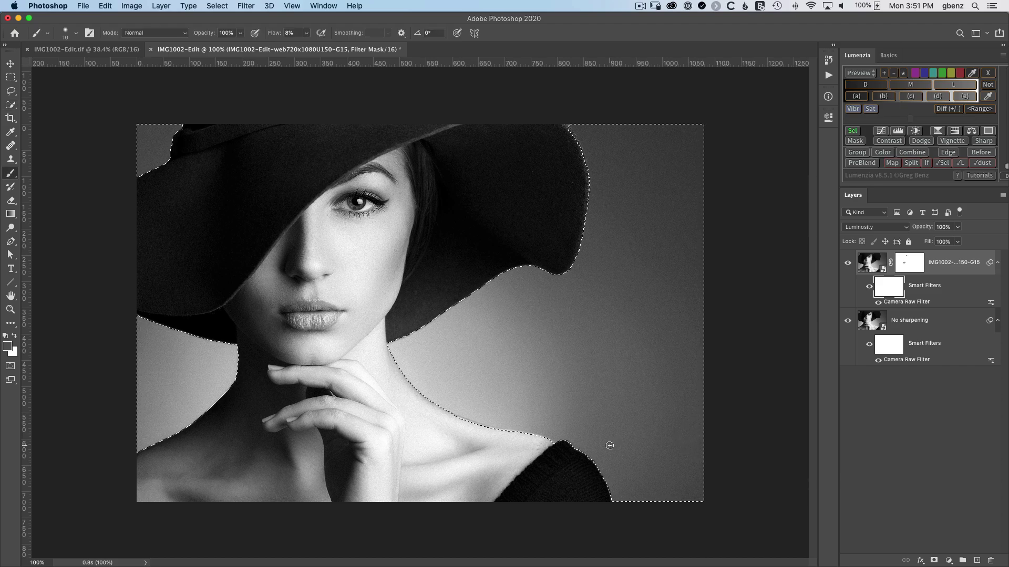
{"action": "left_click_drag", "start_coordinate": [608, 446], "coordinate": [519, 416], "text": "ctrl+alt"}
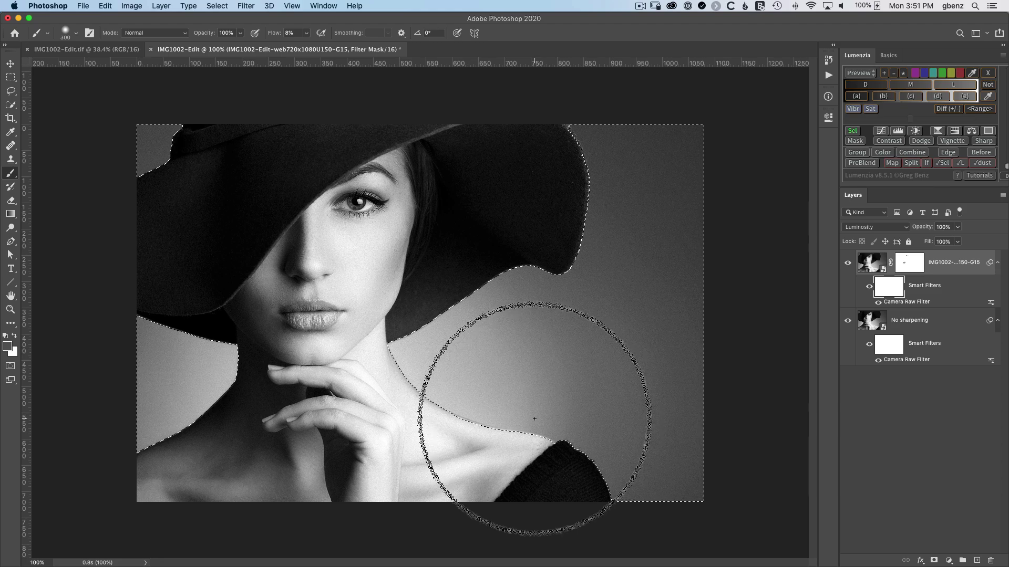
{"action": "left_click", "coordinate": [8, 347]}
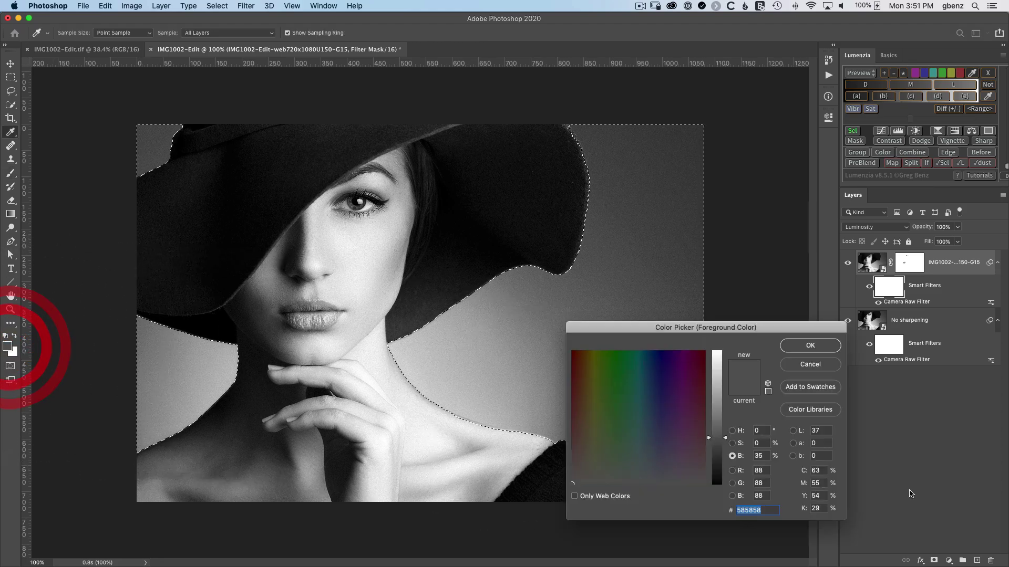
{"action": "left_click_drag", "start_coordinate": [714, 438], "coordinate": [712, 488]}
{"action": "left_click", "coordinate": [712, 490]}
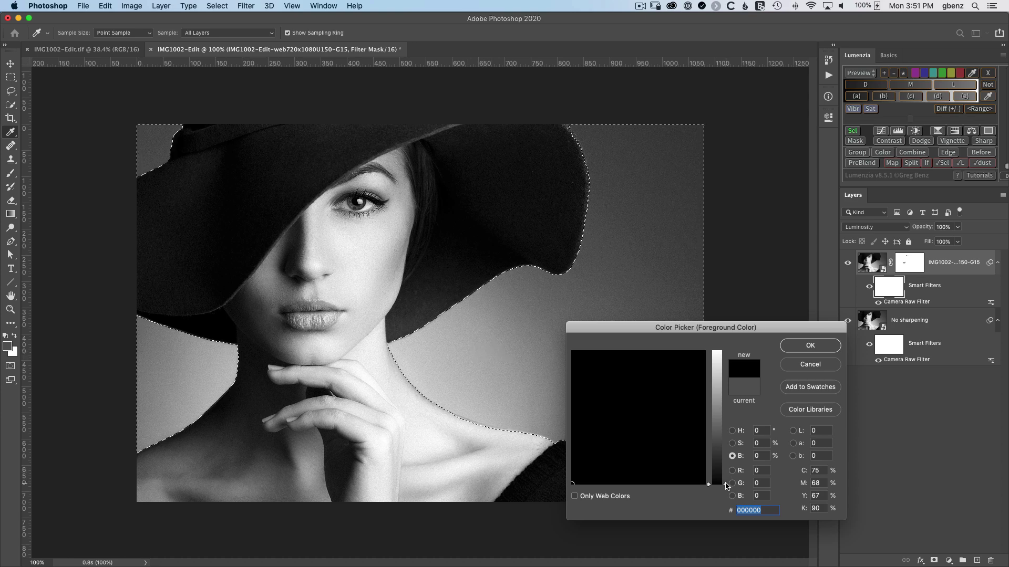
{"action": "left_click_drag", "start_coordinate": [725, 488], "coordinate": [723, 439]}
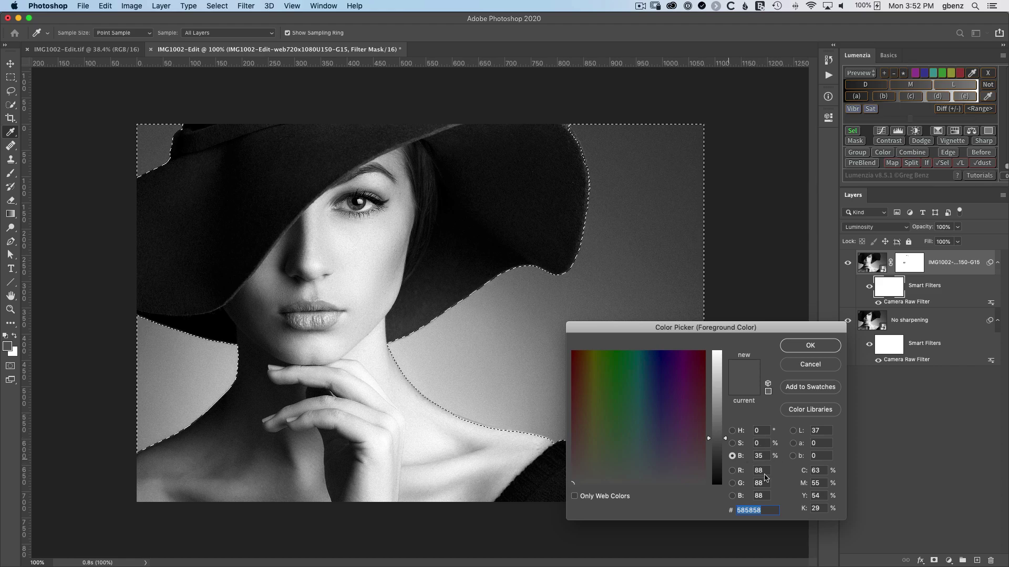
{"action": "left_click", "coordinate": [800, 346]}
{"action": "key", "text": "b"}
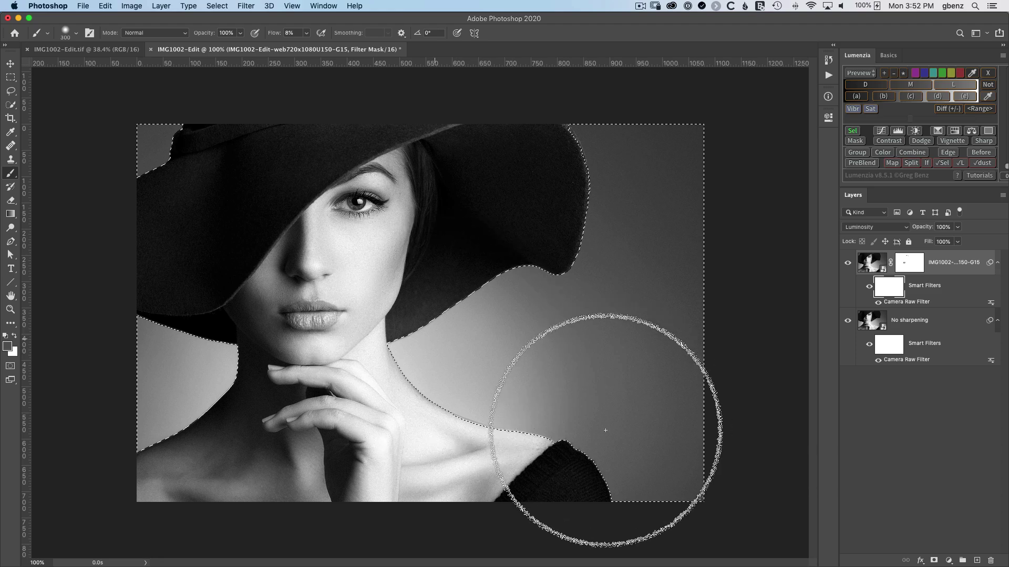
Paint the selected background dark gray on the smart filter mask, checking coverage in the mask view, and clear the selection
{"action": "left_click_drag", "start_coordinate": [635, 218], "coordinate": [650, 251]}
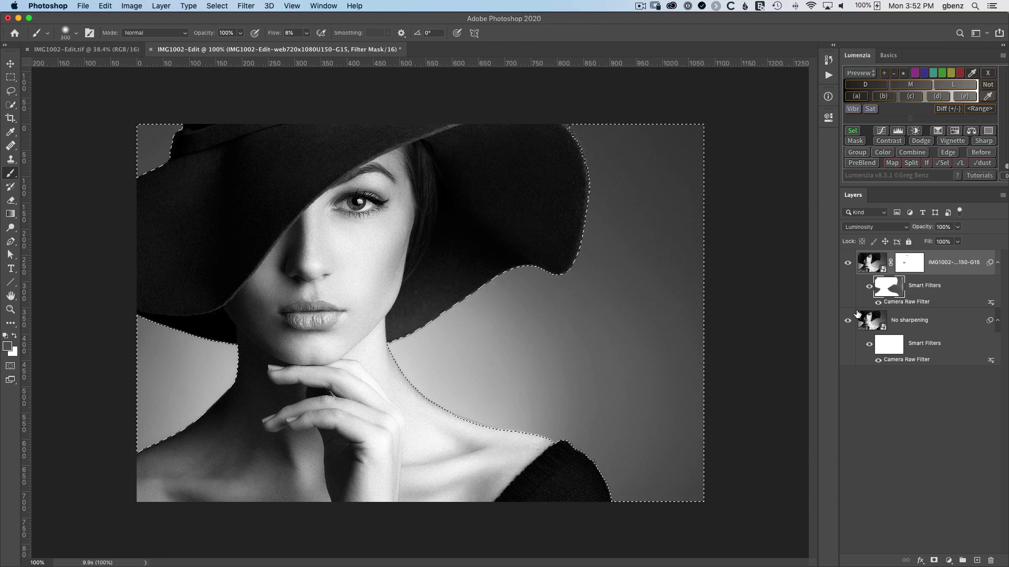
{"action": "left_click", "coordinate": [891, 287], "text": "alt"}
{"action": "mouse_move", "coordinate": [712, 385]}
{"action": "left_mouse_down"}
{"action": "mouse_move", "coordinate": [725, 233]}
{"action": "mouse_move", "coordinate": [703, 148]}
{"action": "mouse_move", "coordinate": [682, 145]}
{"action": "mouse_move", "coordinate": [705, 384]}
{"action": "mouse_move", "coordinate": [770, 158]}
{"action": "mouse_move", "coordinate": [753, 269]}
{"action": "mouse_move", "coordinate": [690, 120]}
{"action": "mouse_move", "coordinate": [679, 405]}
{"action": "mouse_move", "coordinate": [700, 301]}
{"action": "mouse_move", "coordinate": [701, 130]}
{"action": "mouse_move", "coordinate": [726, 181]}
{"action": "mouse_move", "coordinate": [654, 228]}
{"action": "mouse_move", "coordinate": [349, 177]}
{"action": "mouse_move", "coordinate": [357, 229]}
{"action": "mouse_move", "coordinate": [293, 211]}
{"action": "left_mouse_up"}
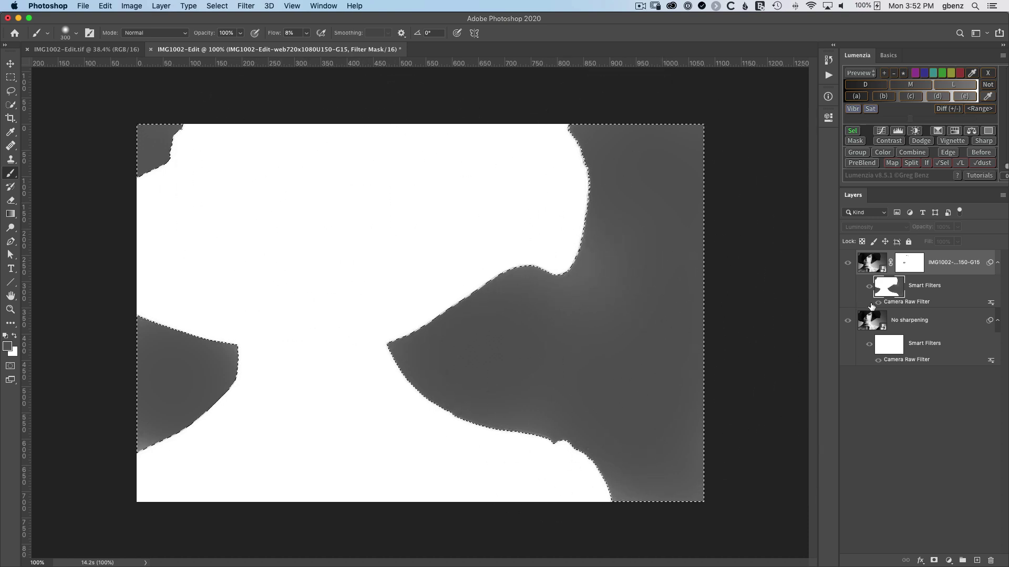
{"action": "left_click", "coordinate": [887, 287], "text": "alt"}
{"action": "key", "text": "super+d"}
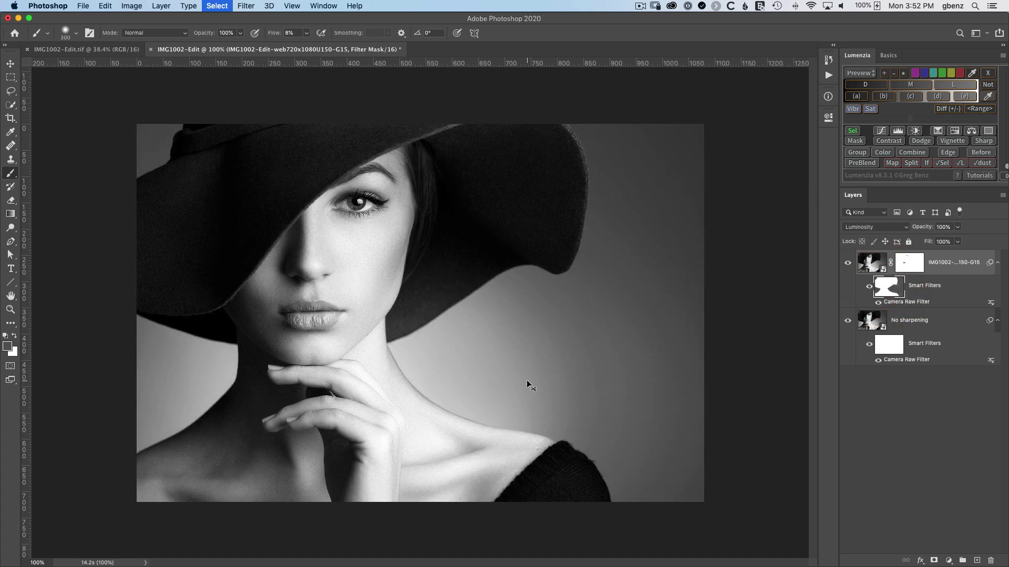
Compare the background grain with the Camera Raw filter off and on and with its filter mask disabled, close up and at 100%
{"action": "key", "text": "z"}
{"action": "left_click_drag", "start_coordinate": [423, 344], "coordinate": [486, 378]}
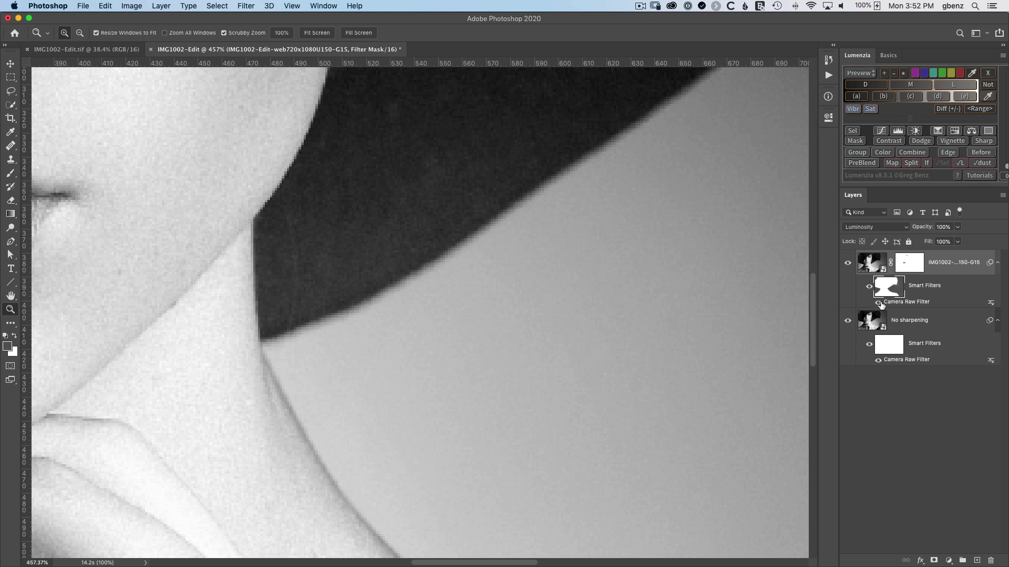
{"action": "left_click", "coordinate": [878, 303]}
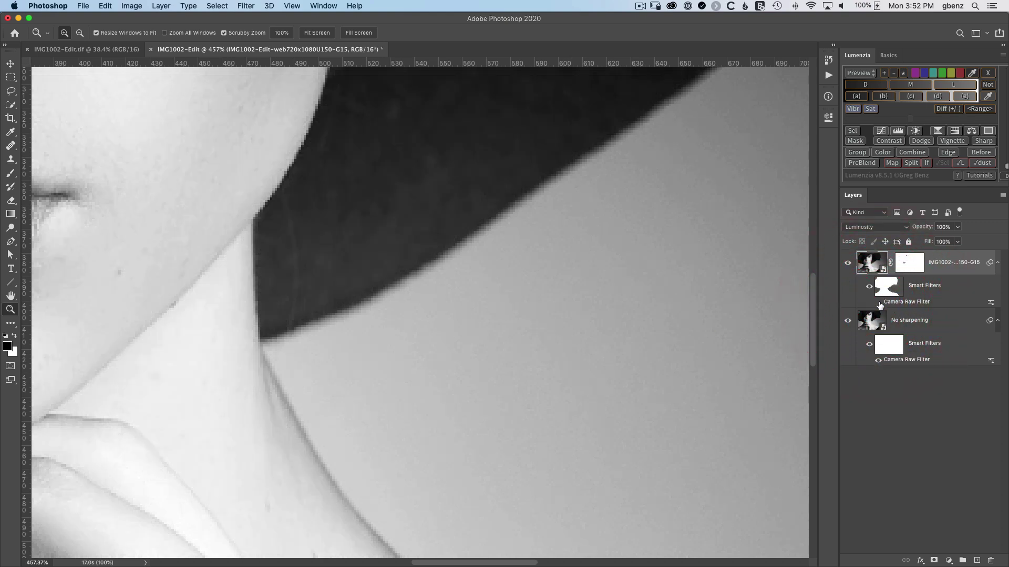
{"action": "left_click", "coordinate": [878, 302]}
{"action": "left_click", "coordinate": [888, 289]}
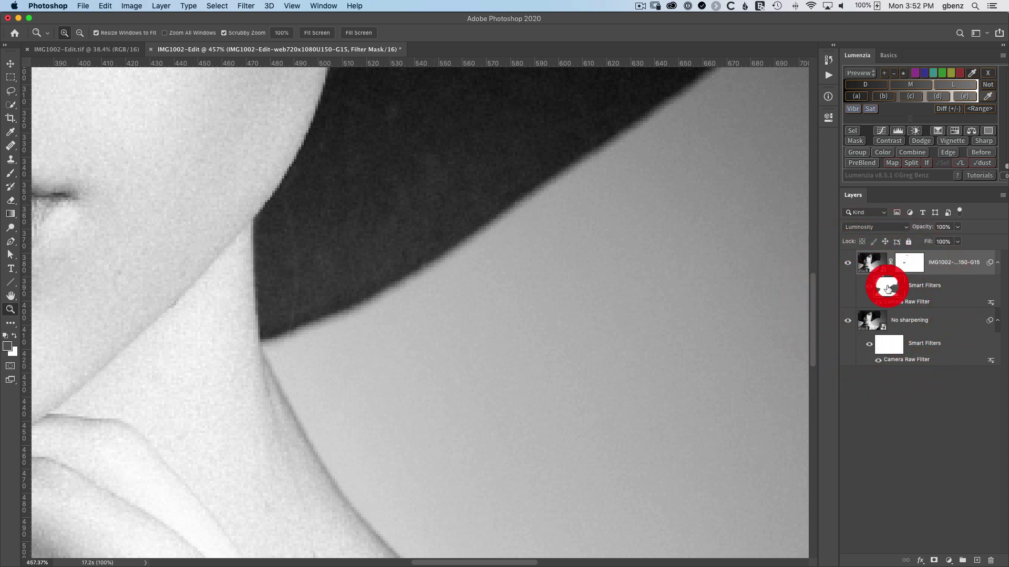
{"action": "left_click", "coordinate": [889, 290], "text": "shift"}
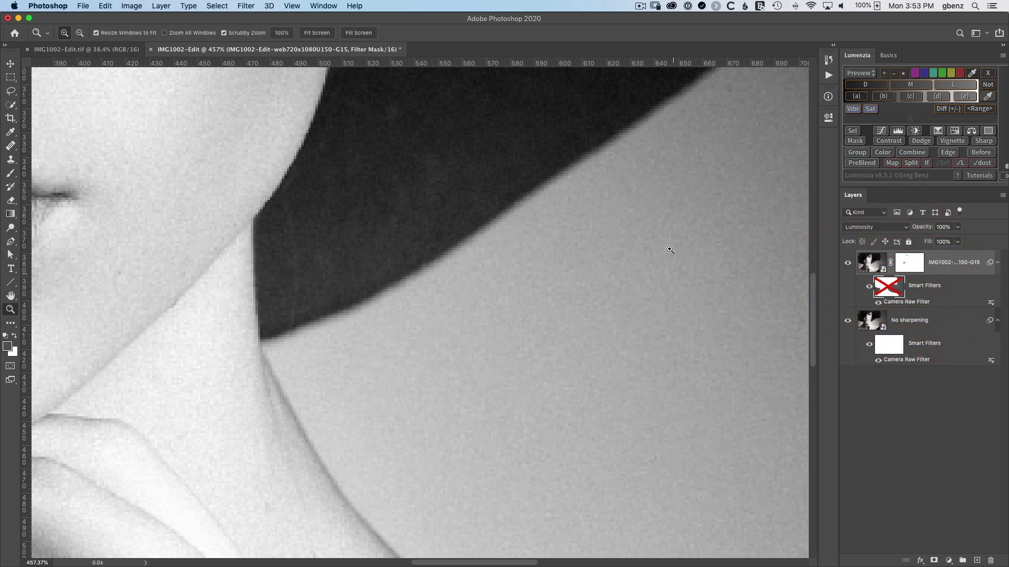
{"action": "left_click", "coordinate": [884, 290], "text": "shift"}
{"action": "scroll", "coordinate": [453, 321], "scroll_direction": "down", "scroll_amount": 5}
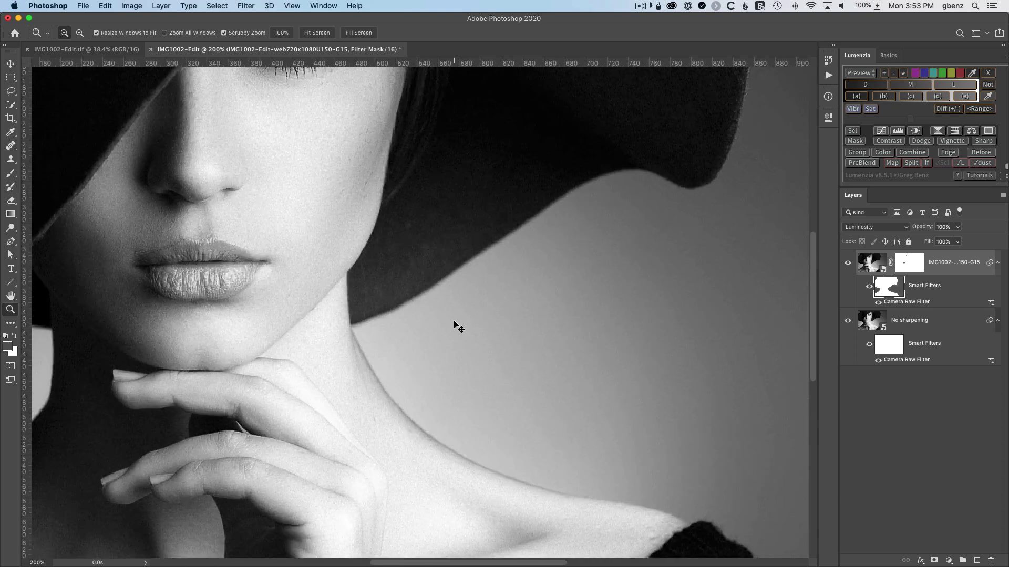
{"action": "scroll", "coordinate": [456, 326], "scroll_direction": "down", "scroll_amount": 2}
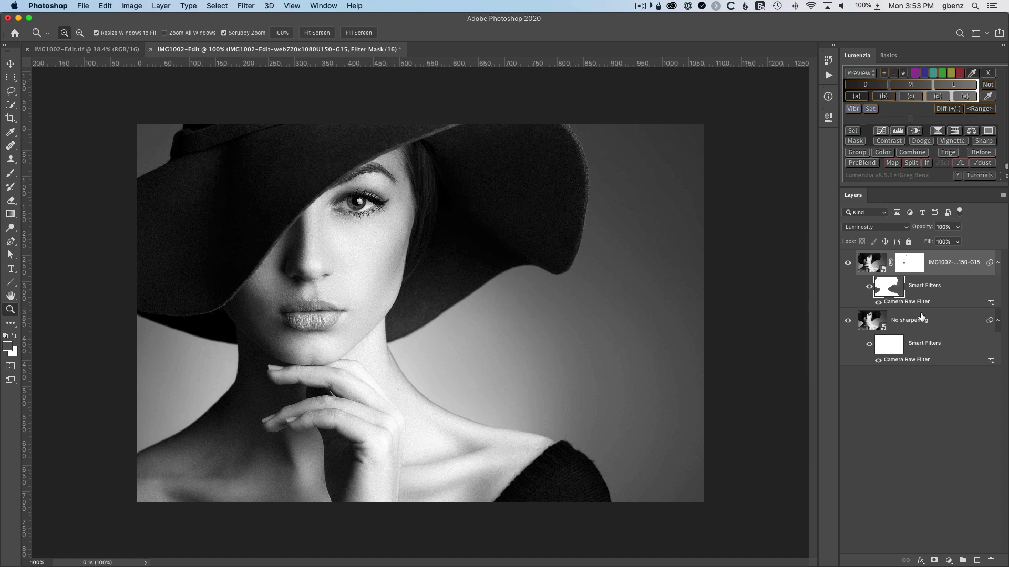
{"action": "left_click", "coordinate": [890, 293], "text": "shift"}
Paint black on the sharpened layer's layer mask over the background below the hat brim with a 35 px brush, and compare with the layer hidden
{"action": "scroll", "coordinate": [493, 336], "scroll_direction": "up", "scroll_amount": 1}
{"action": "left_click_drag", "start_coordinate": [493, 337], "coordinate": [541, 371]}
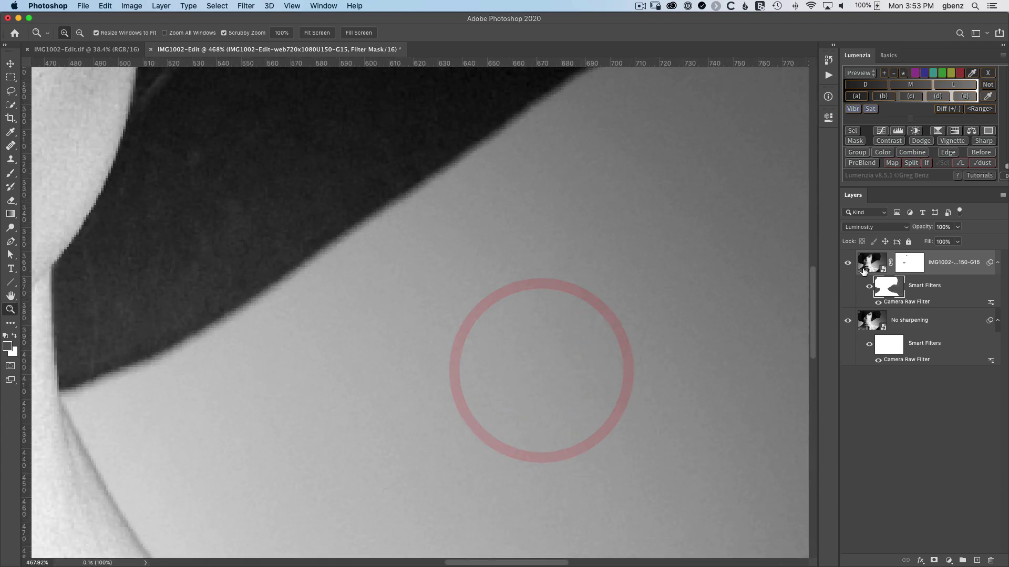
{"action": "left_click", "coordinate": [901, 265]}
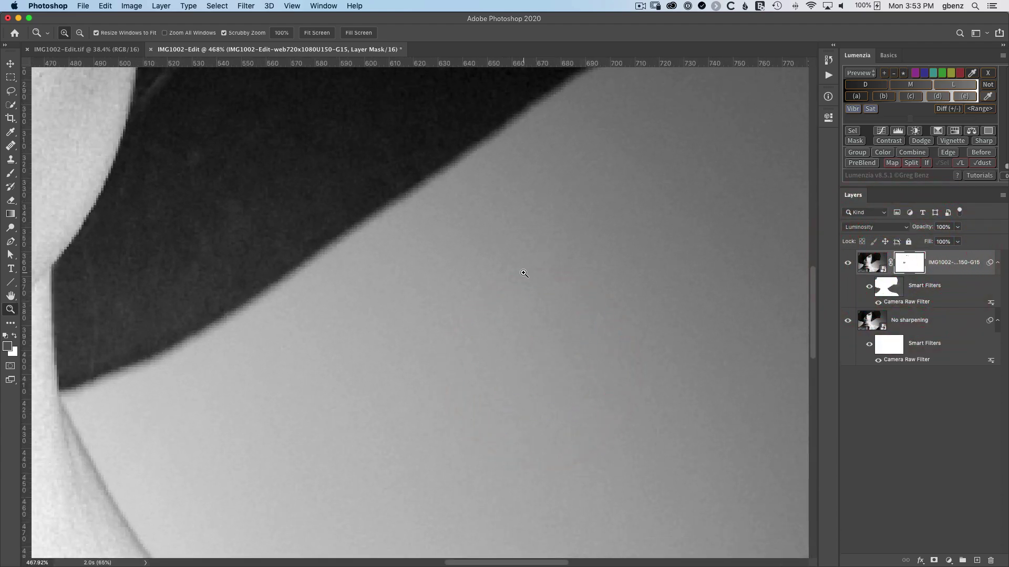
{"action": "key", "text": "b"}
{"action": "key", "text": "x"}
{"action": "key", "text": "x"}
{"action": "key", "text": "bracketleft"}
{"action": "key", "text": "bracketleft"}
{"action": "key", "text": "bracketleft"}
{"action": "key", "text": "bracketleft"}
{"action": "key", "text": "bracketleft"}
{"action": "key", "text": "bracketleft"}
{"action": "key", "text": "bracketleft"}
{"action": "key", "text": "bracketleft"}
{"action": "key", "text": "bracketleft"}
{"action": "key", "text": "bracketleft"}
{"action": "key", "text": "bracketleft"}
{"action": "key", "text": "bracketleft"}
{"action": "mouse_move", "coordinate": [477, 343]}
{"action": "left_mouse_down"}
{"action": "mouse_move", "coordinate": [581, 255]}
{"action": "mouse_move", "coordinate": [472, 349]}
{"action": "mouse_move", "coordinate": [416, 369]}
{"action": "mouse_move", "coordinate": [484, 326]}
{"action": "left_mouse_up"}
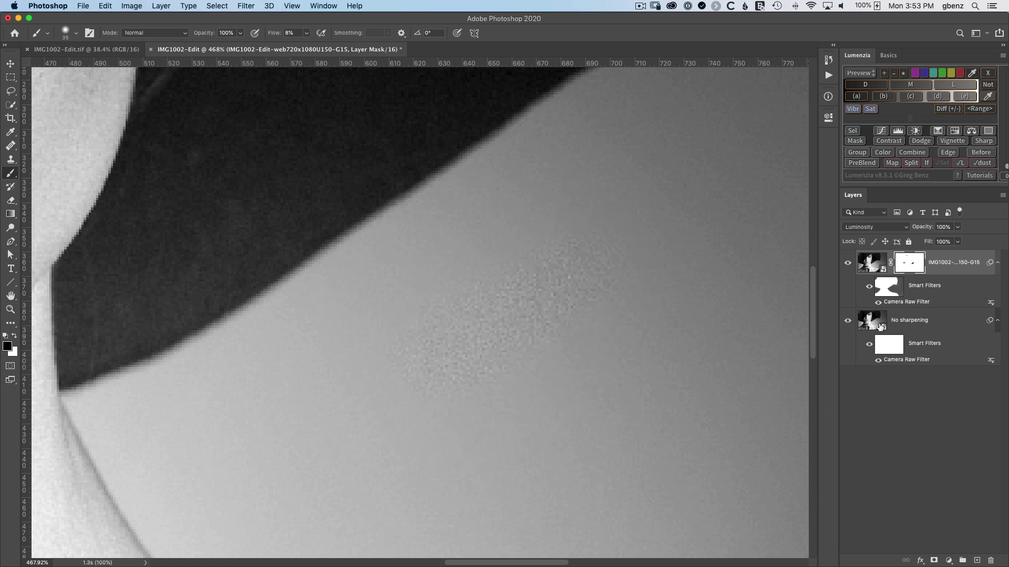
{"action": "left_click", "coordinate": [848, 264]}
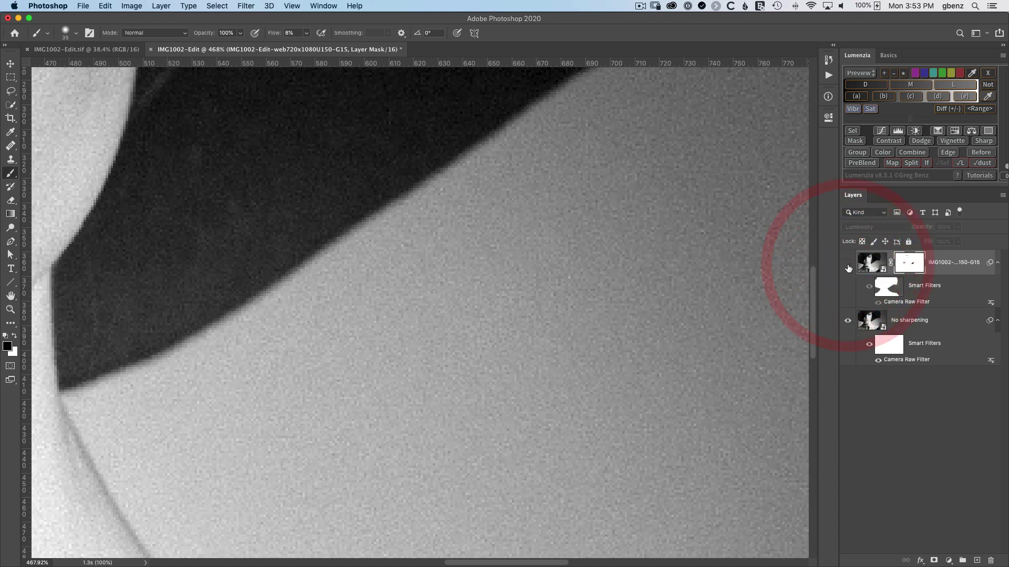
{"action": "left_click", "coordinate": [848, 264]}
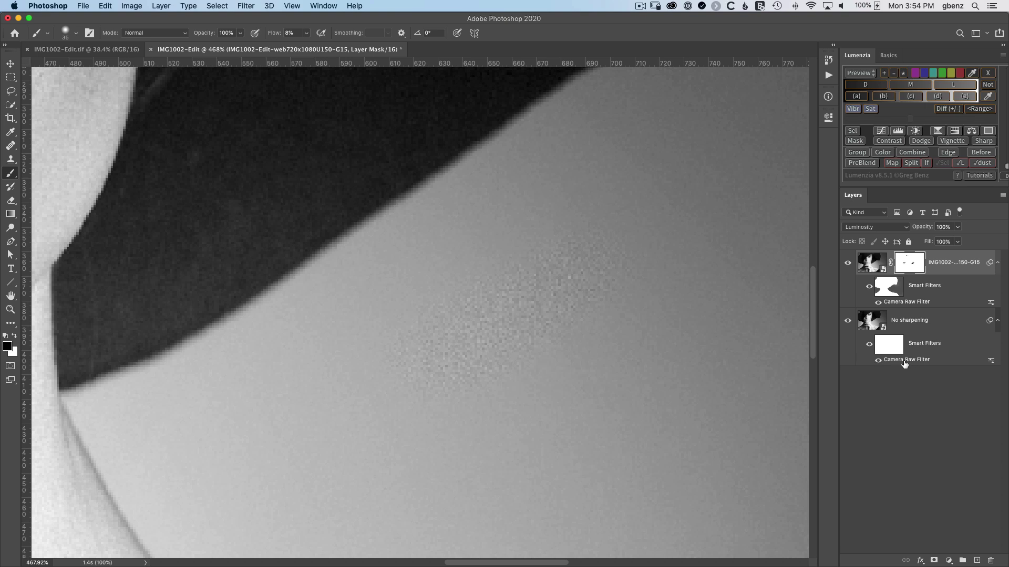
Replace the No sharpening layer's Camera Raw filter and filter mask with copies from the sharpened layer
{"action": "left_click_drag", "start_coordinate": [993, 561], "coordinate": [992, 561]}
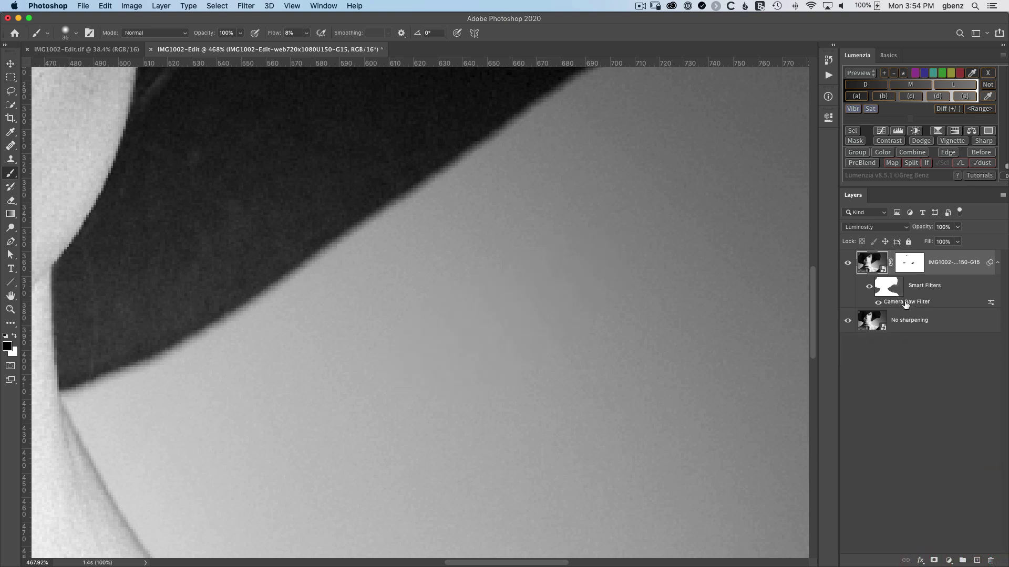
{"action": "left_click_drag", "start_coordinate": [895, 304], "coordinate": [901, 332]}
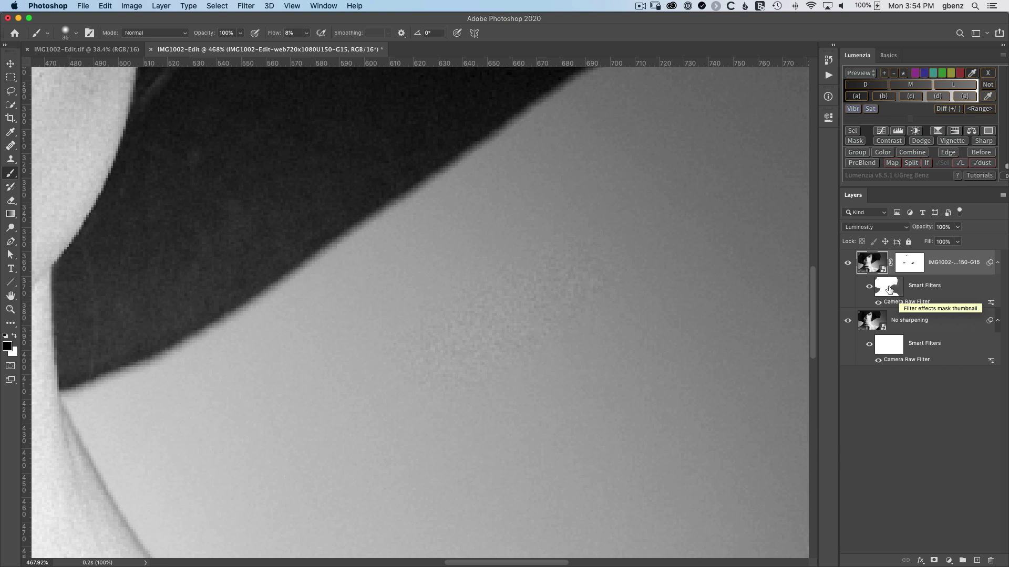
{"action": "left_click_drag", "start_coordinate": [889, 289], "coordinate": [888, 344]}
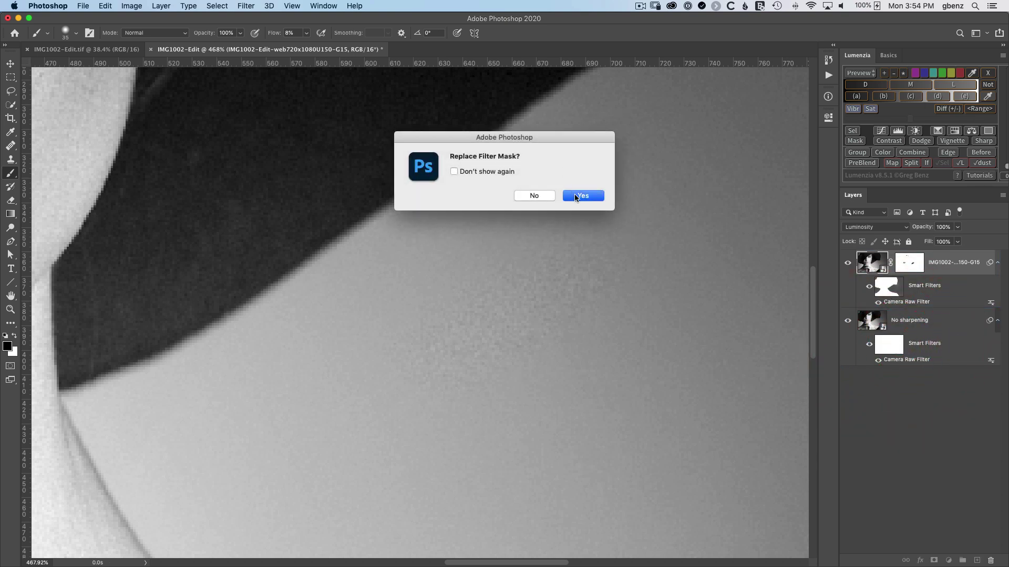
{"action": "left_click", "coordinate": [576, 197]}
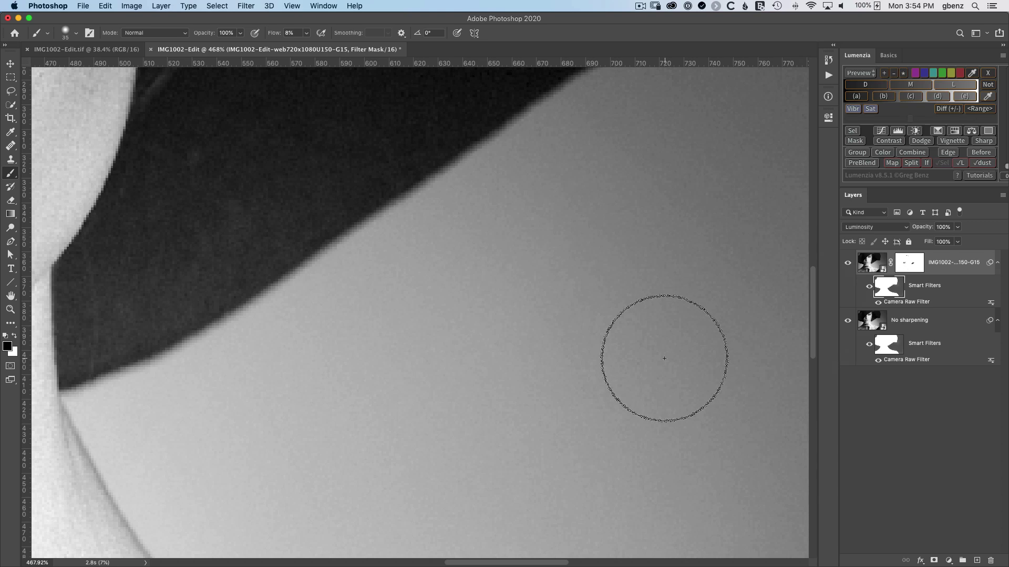
Run Web Sharpen (Greg Benz) to open Save for Web, and inspect the JPEG preview at 300%
{"action": "key", "text": "super+0"}
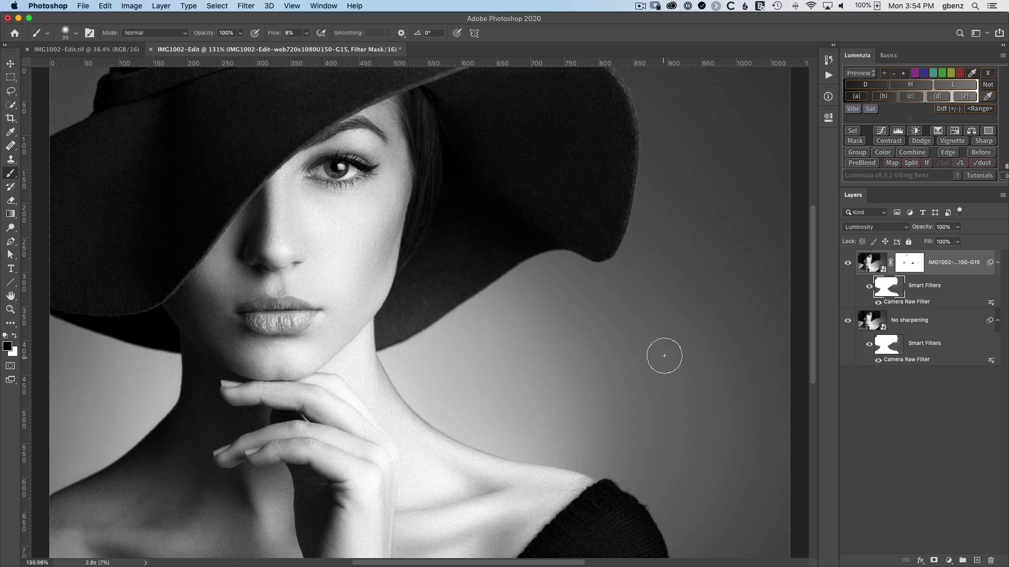
{"action": "left_click", "coordinate": [246, 6]}
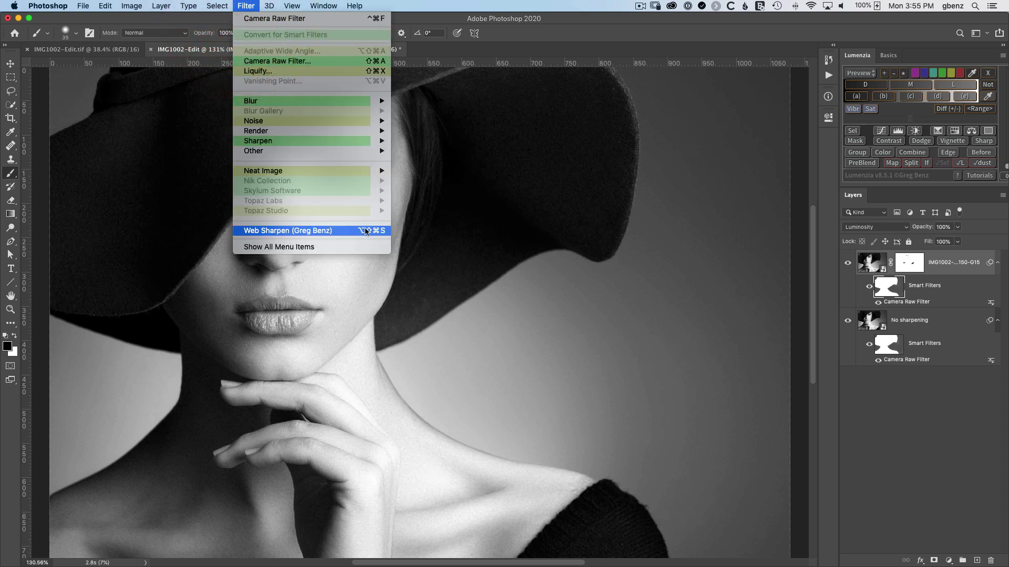
{"action": "left_click", "coordinate": [335, 231]}
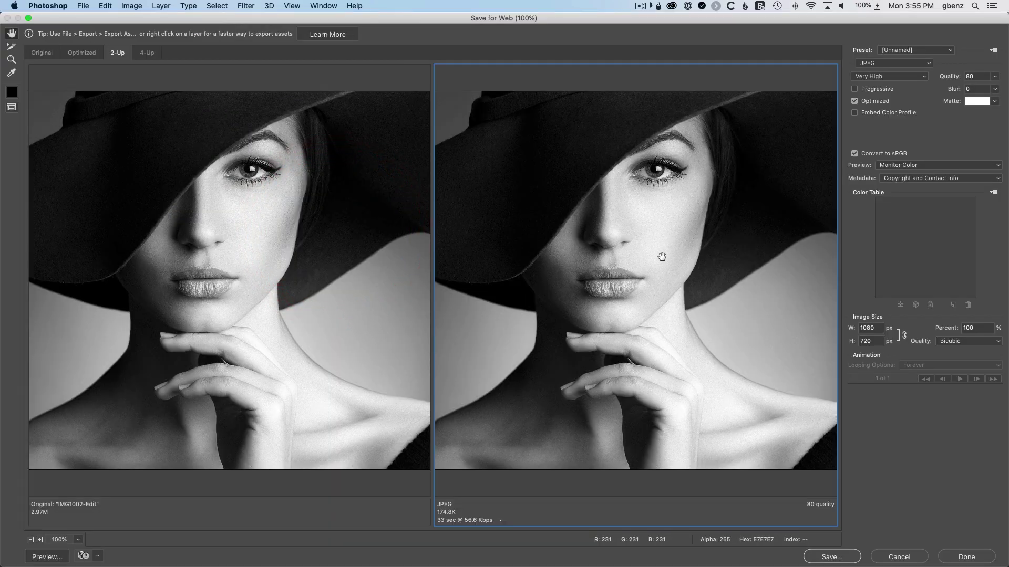
{"action": "left_click", "coordinate": [550, 265], "text": "super"}
{"action": "left_click", "coordinate": [550, 265], "text": "super"}
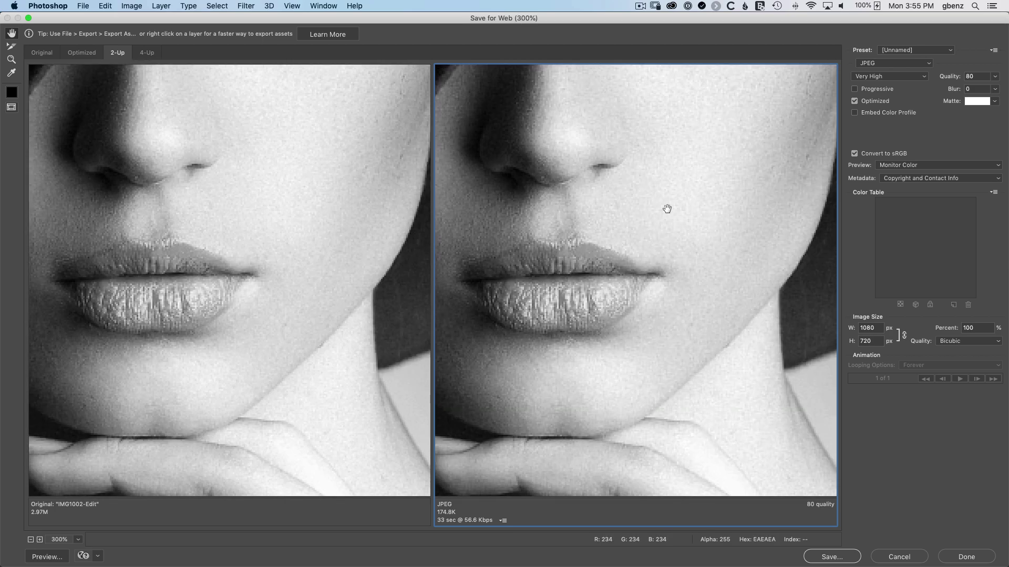
Set the JPEG quality to 90 and save the image as IMG1002-Edit.jpg in Downloads
{"action": "left_click_drag", "start_coordinate": [945, 79], "coordinate": [947, 80]}
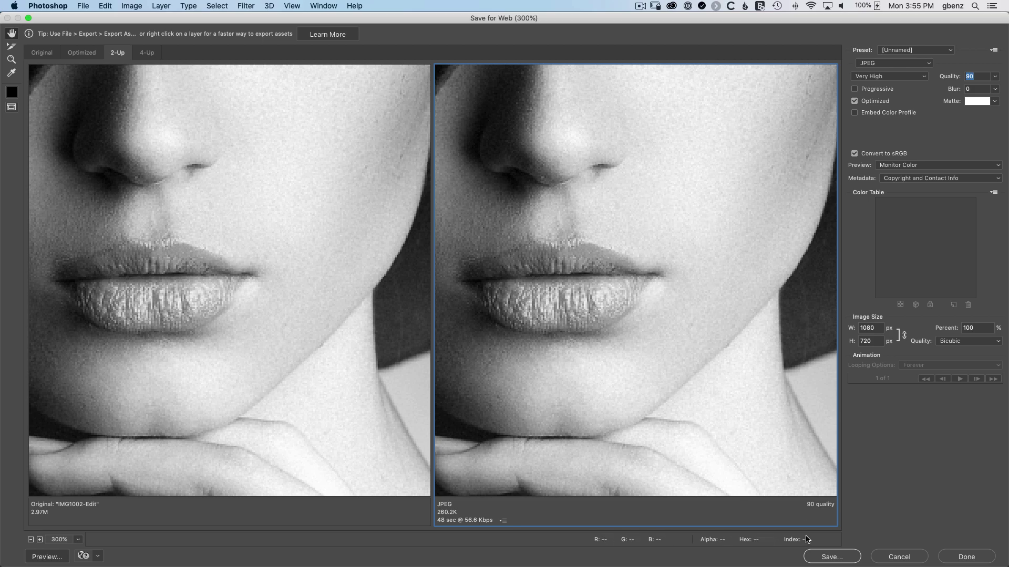
{"action": "left_click", "coordinate": [817, 557]}
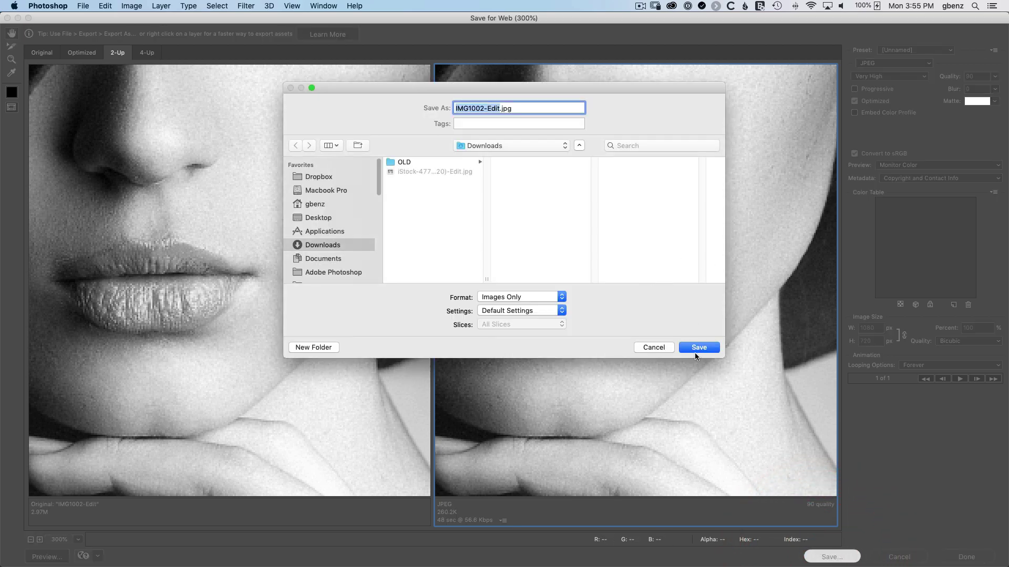
{"action": "left_click", "coordinate": [693, 348]}
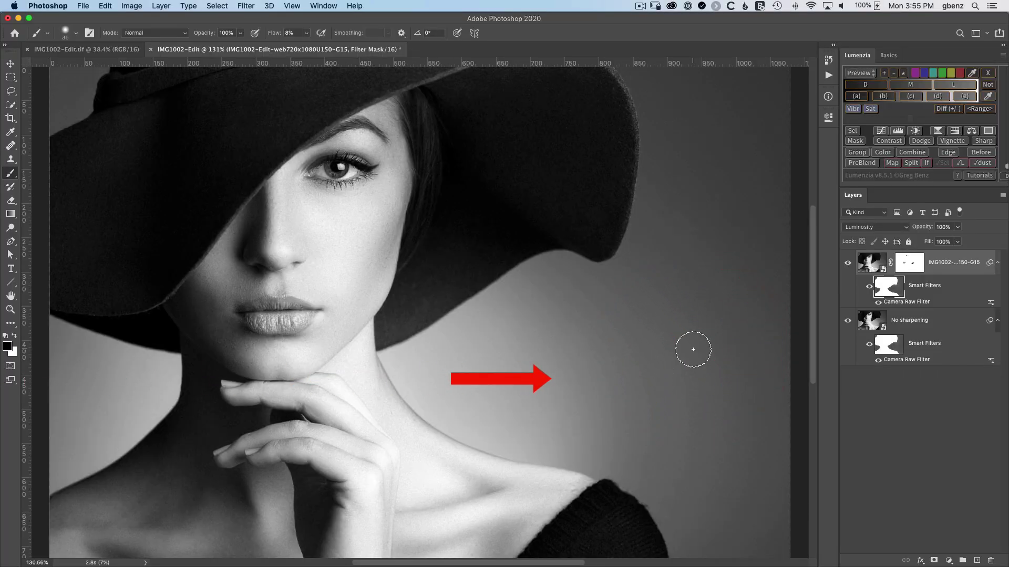